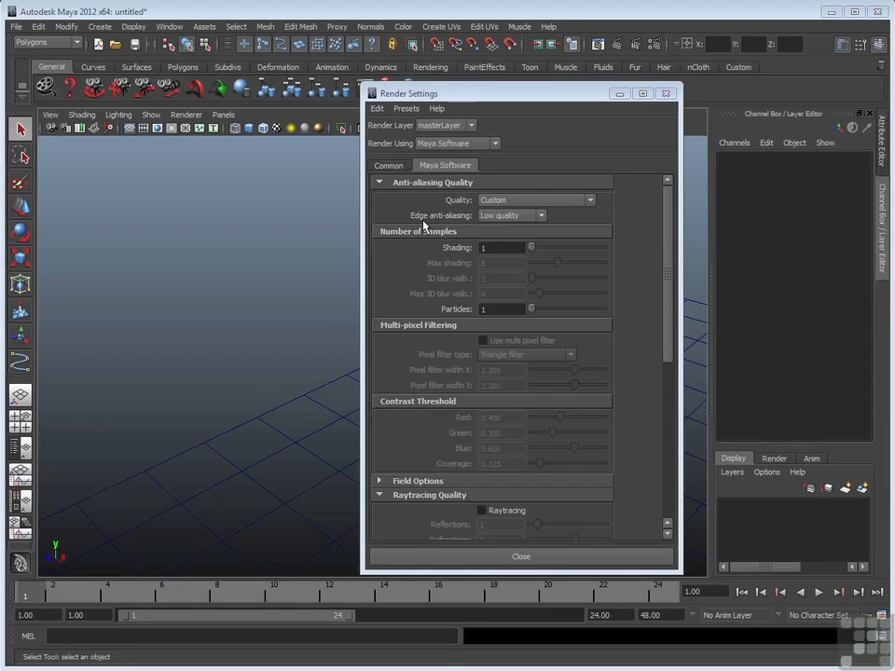
- Set edge anti-aliasing to Highest quality and the render image width to 32 pixels with the width/height ratio maintained
left_click(544, 216)
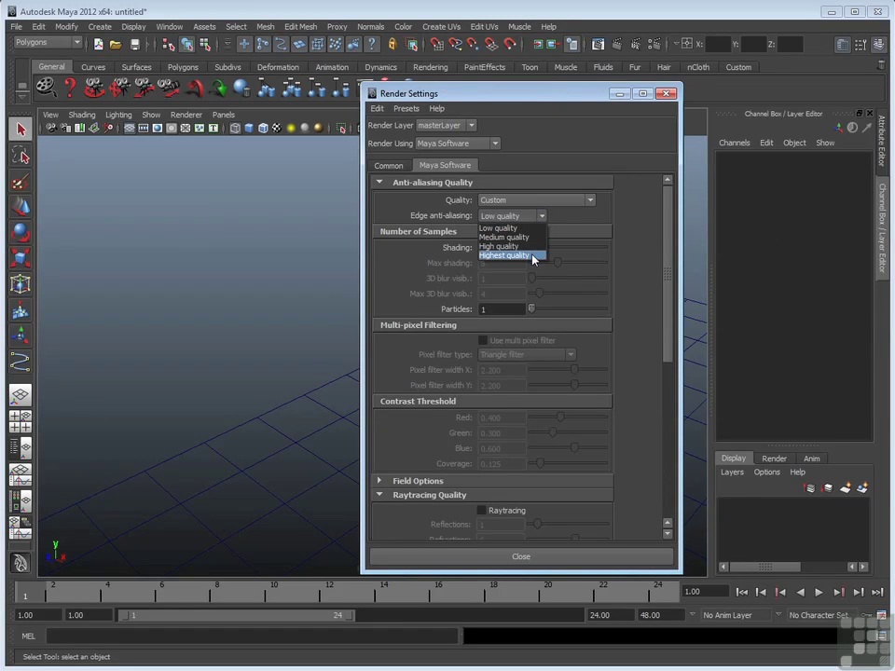
left_click(535, 255)
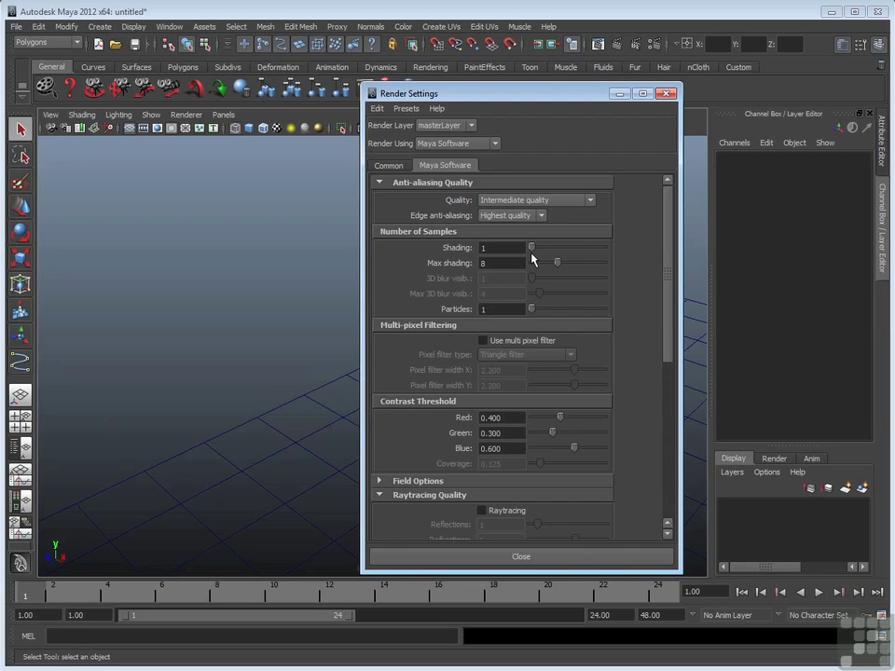
left_click(396, 166)
left_click_drag(668, 298, 671, 440)
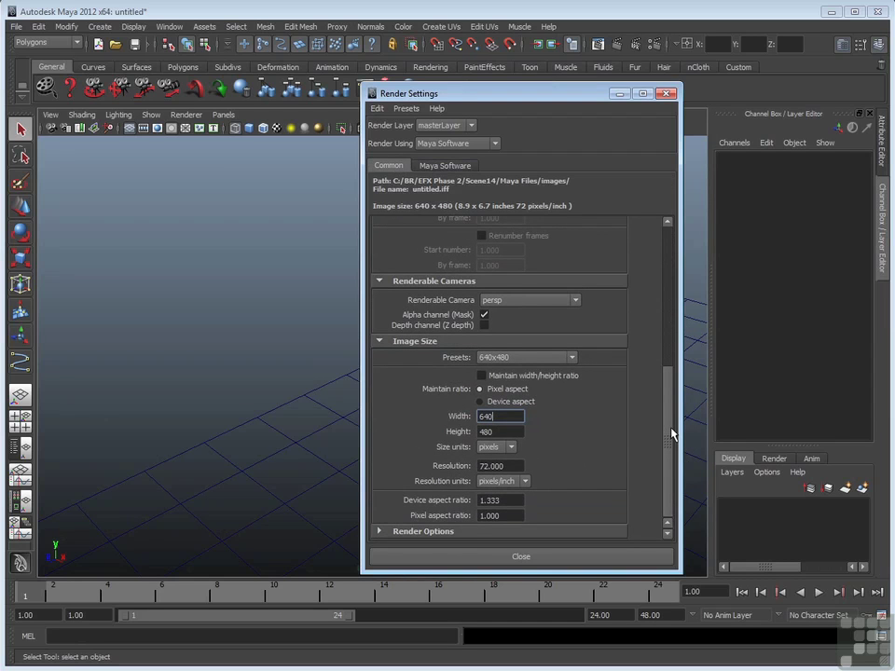
left_click(481, 375)
double_click(484, 416)
type("32")
left_click(512, 431)
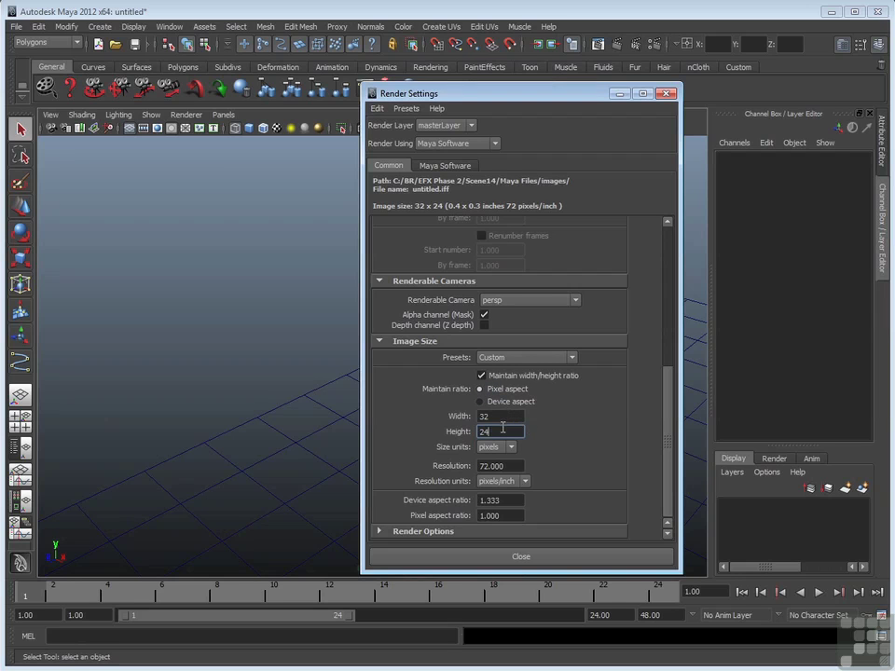
- Display the plane in the perspective viewport with smooth shading
left_click(256, 362)
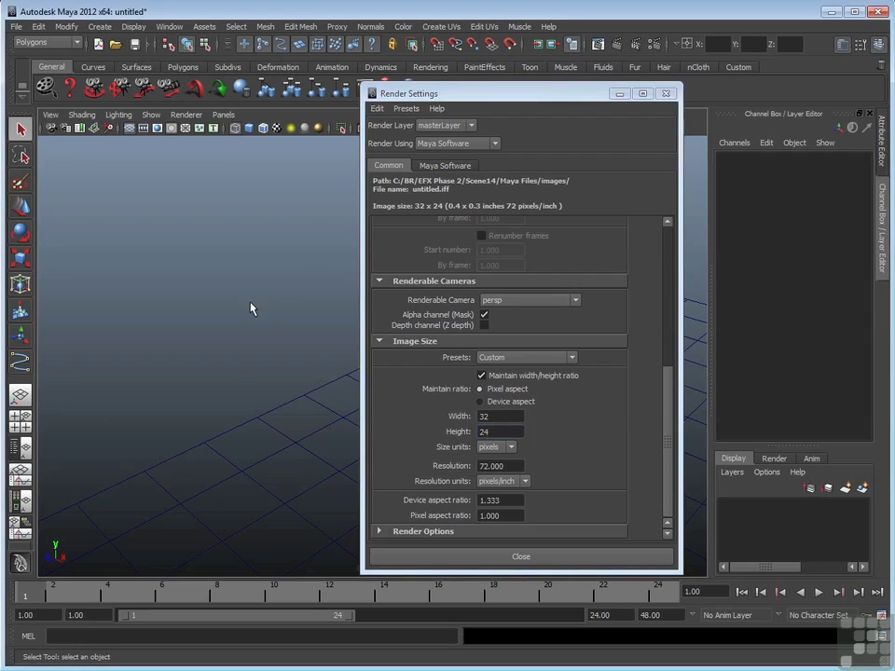
left_click(82, 115)
left_click(103, 147)
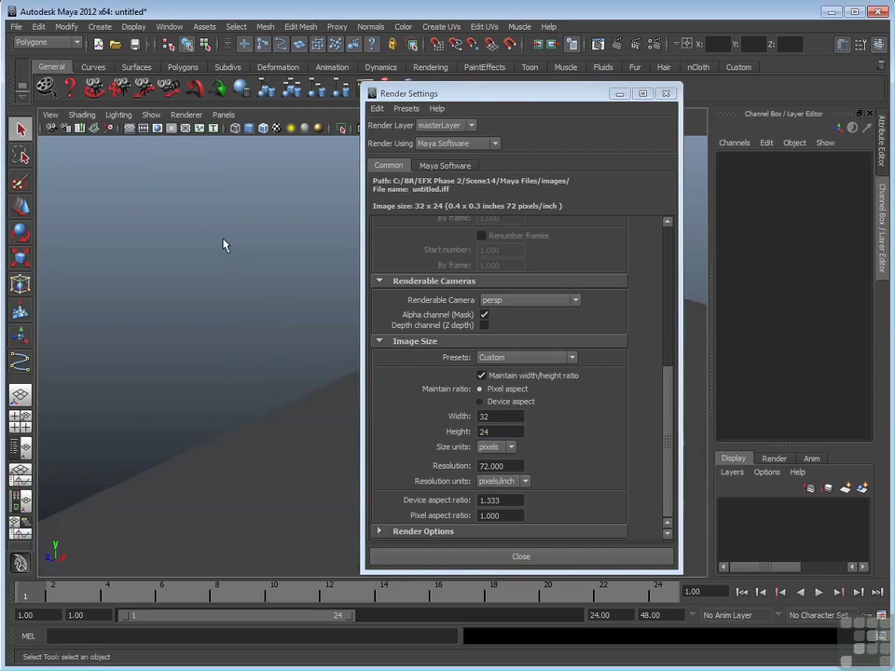
- Render the current frame and magnify the plane's diagonal edge to examine its anti-aliased pixels
left_click_drag(378, 93, 552, 90)
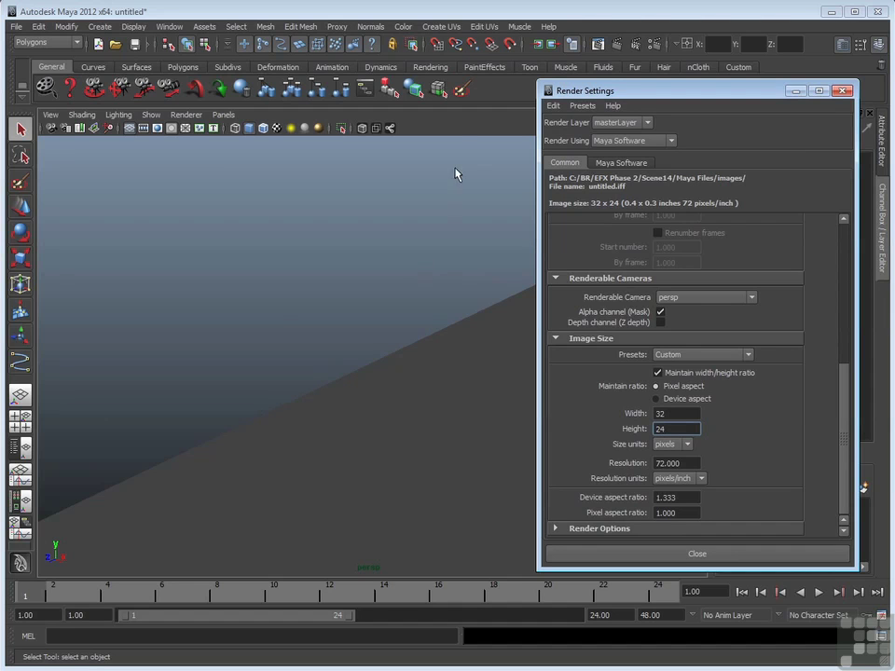
left_click(469, 116)
left_click(599, 44)
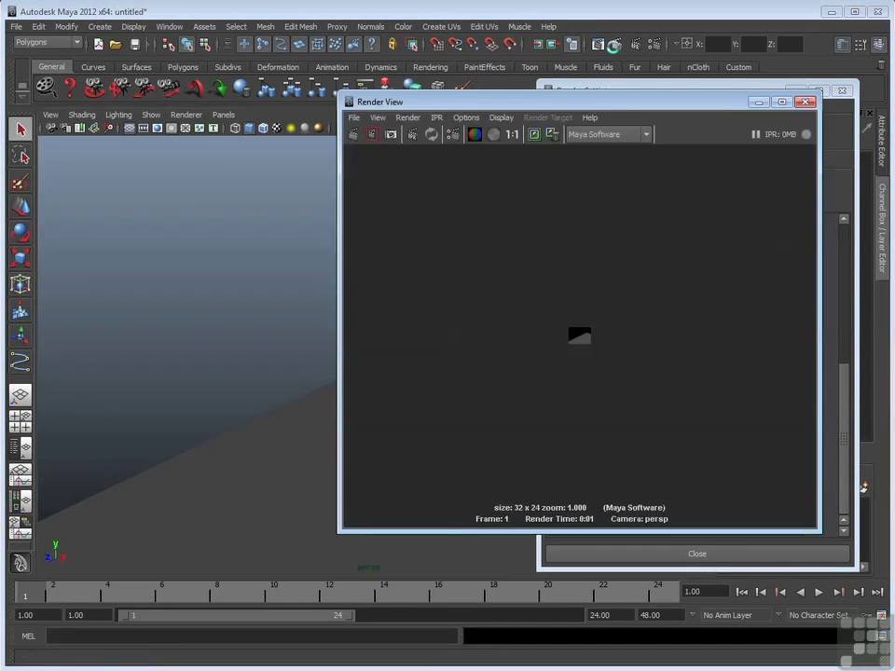
left_click_drag(614, 104, 341, 110)
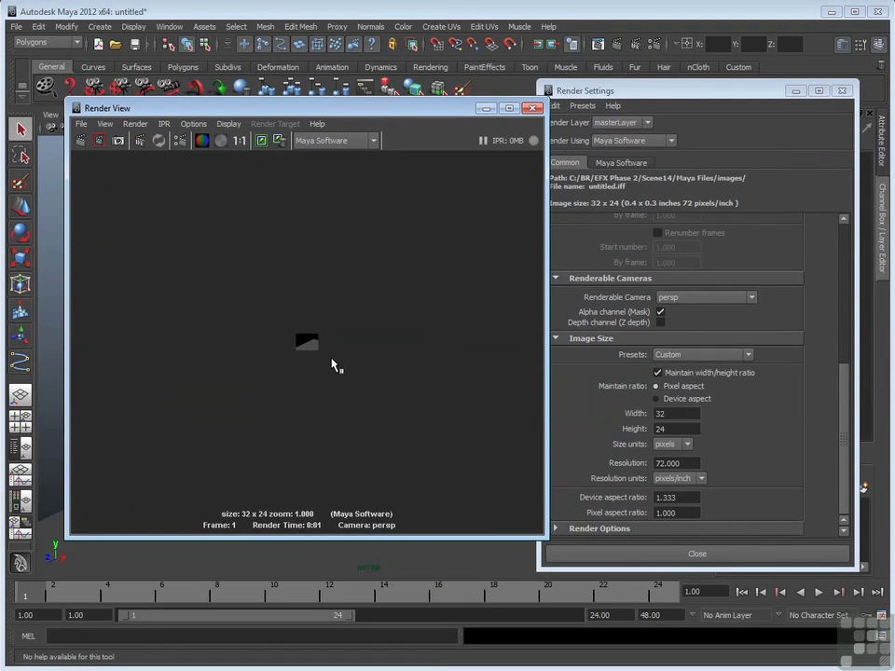
right_click_drag(294, 369, 394, 369, "alt")
middle_click_drag(393, 369, 425, 364, "alt")
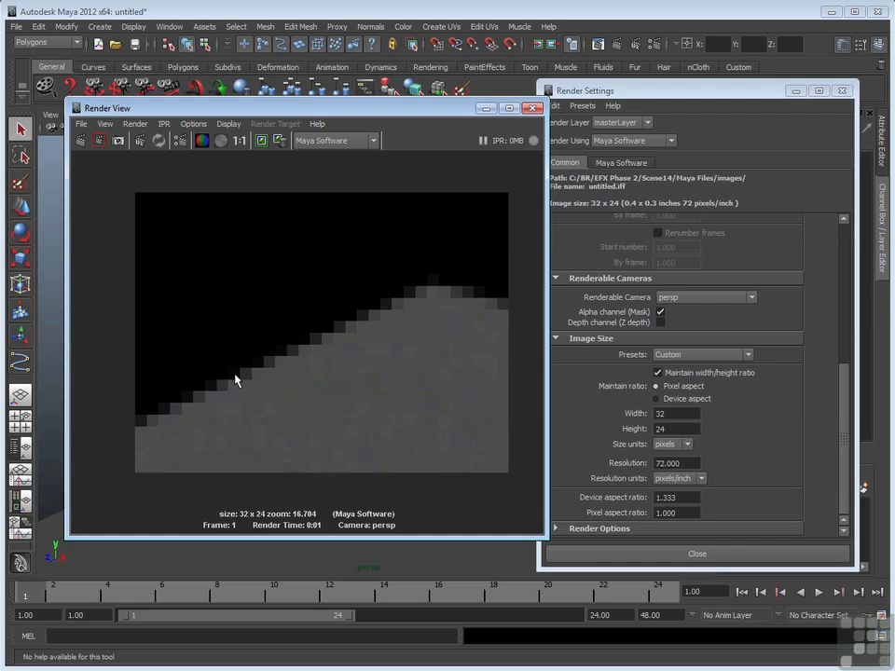
scroll(298, 383, "up", 1)
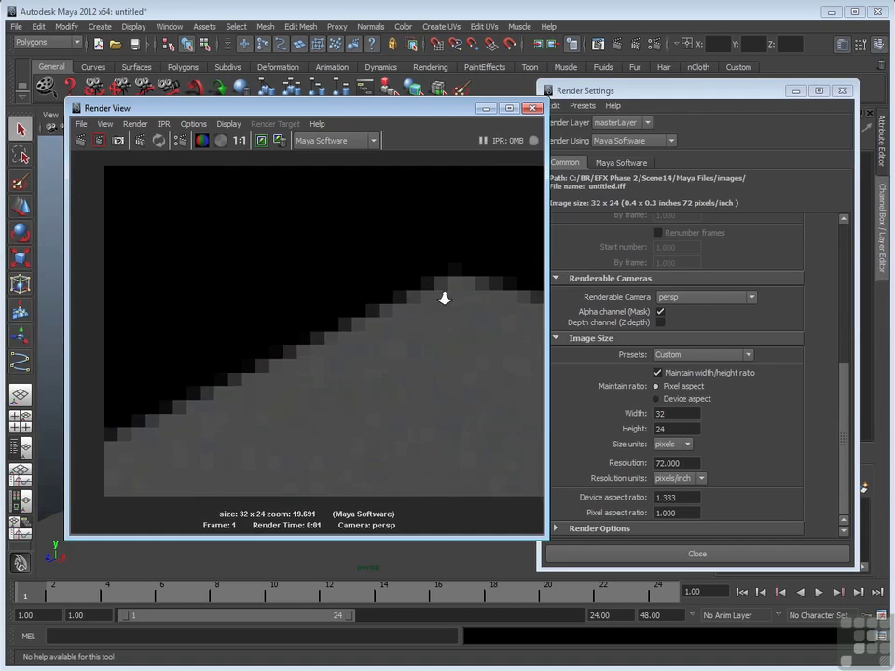
scroll(442, 304, "up", 2)
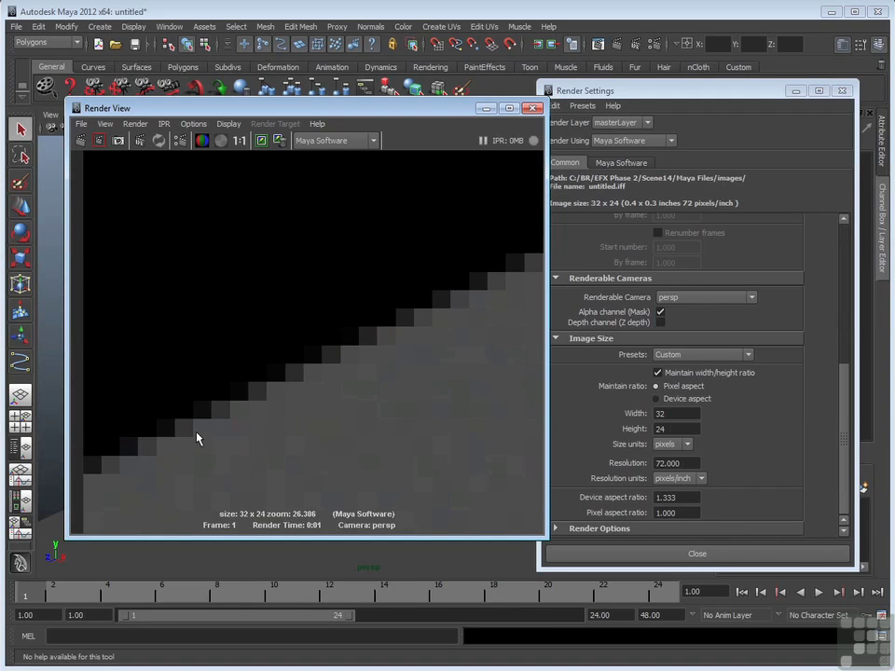
- Set edge anti-aliasing to Low quality, then re-render the frame and inspect the plane's edge up close
left_click(621, 162)
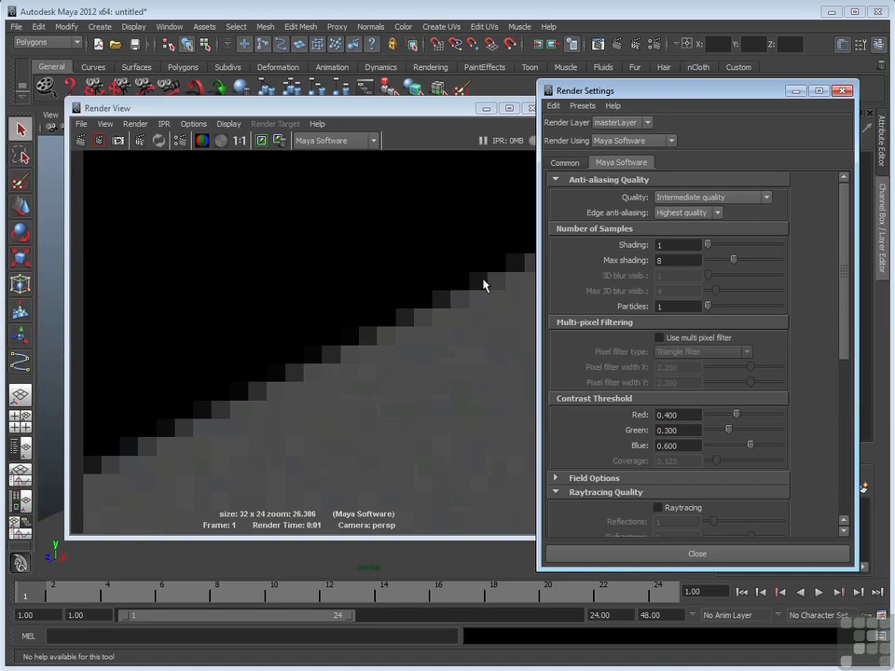
left_click(714, 213)
left_click(706, 225)
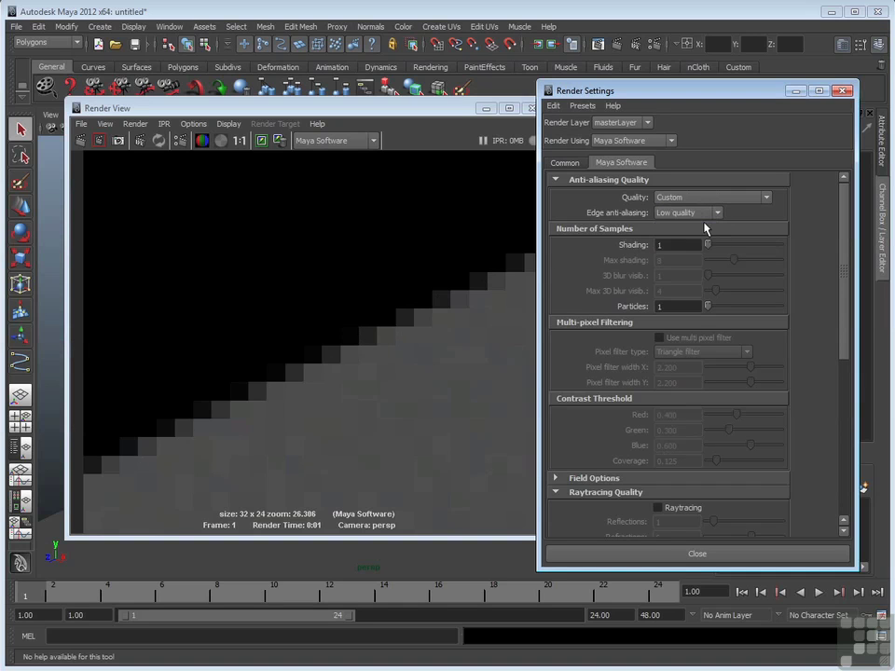
left_click(82, 140)
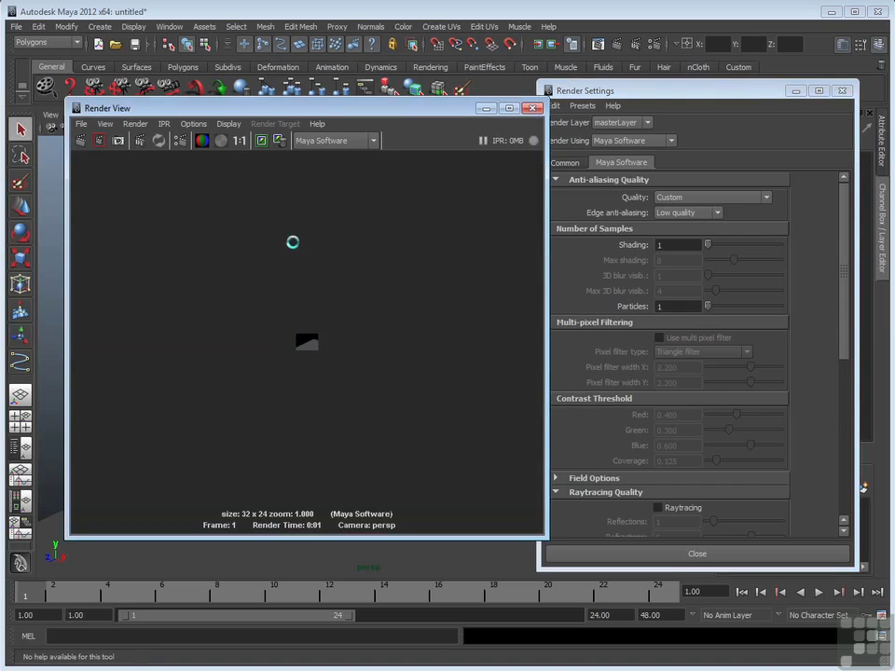
scroll(252, 349, "up", 2)
scroll(467, 244, "up", 8)
scroll(279, 392, "up", 4)
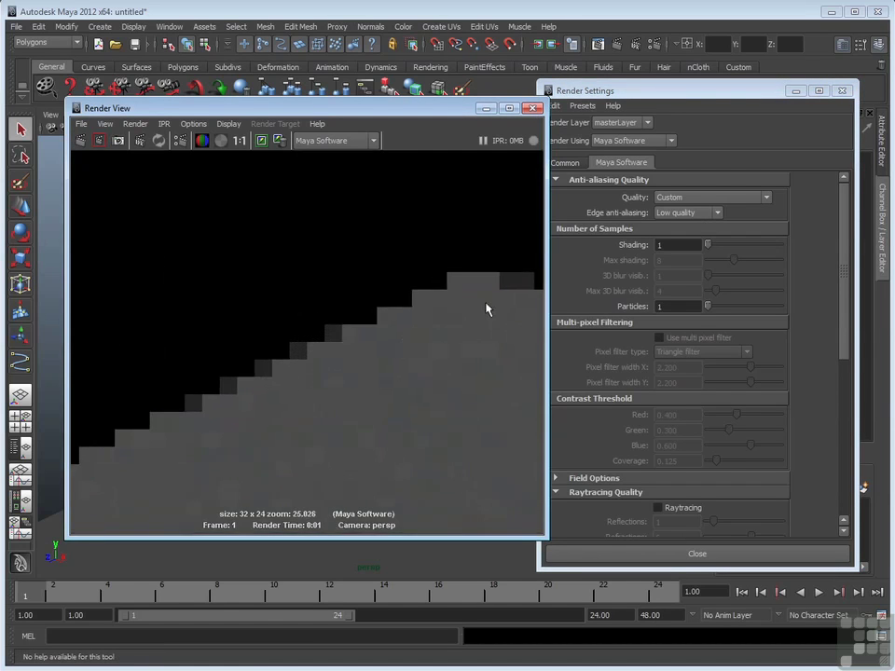
scroll(348, 360, "down", 1)
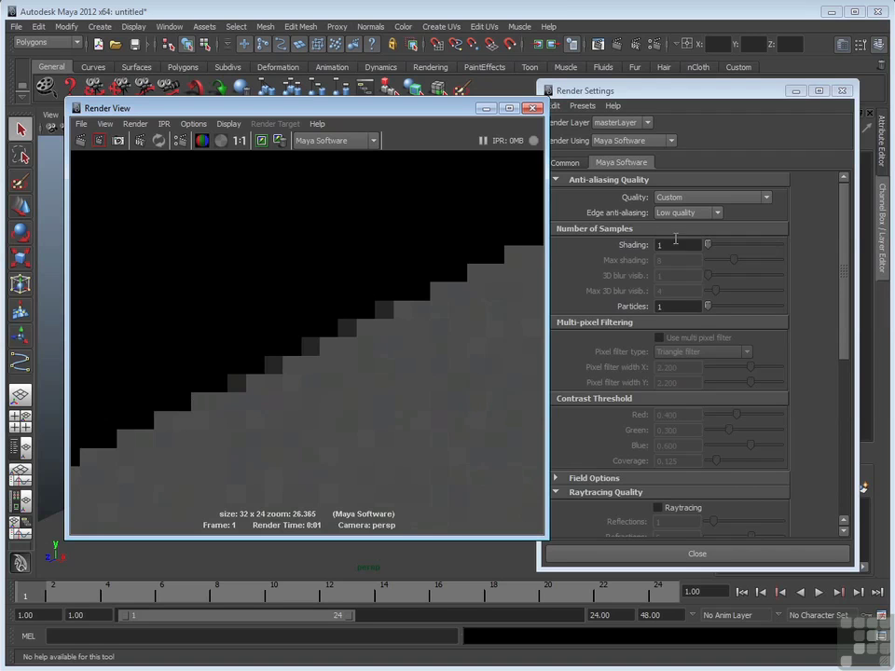
- Set edge anti-aliasing to Highest quality and re-render only a region over the lower-left edge to compare both qualities
left_click(718, 214)
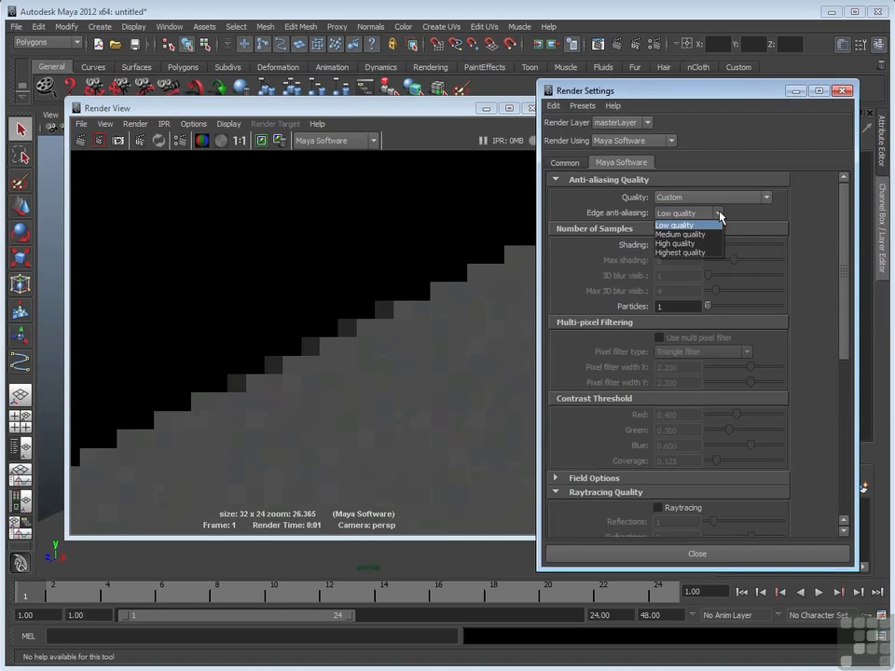
left_click(697, 253)
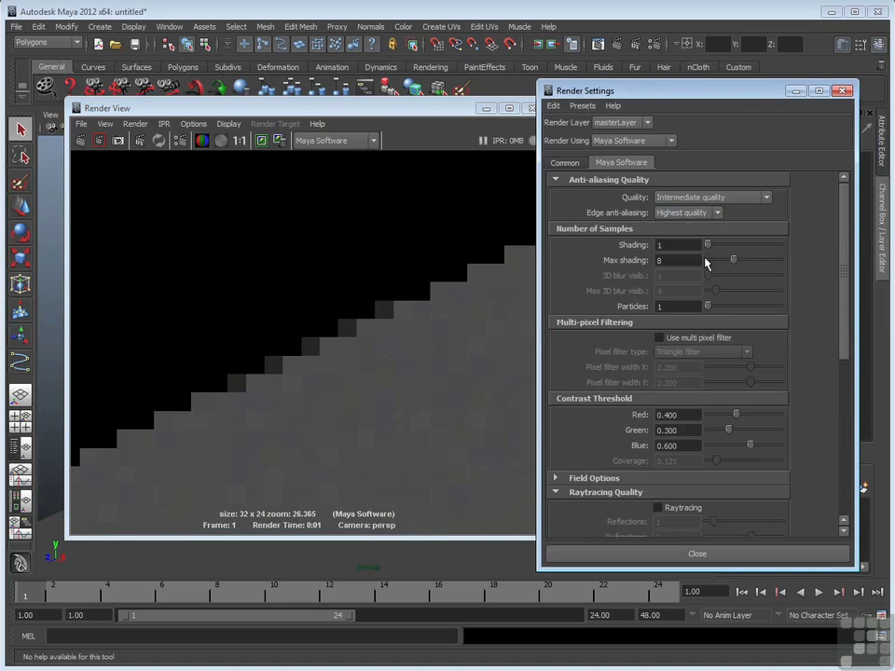
middle_click_drag(481, 352, 316, 389, "alt")
middle_click_drag(296, 255, 408, 281, "alt")
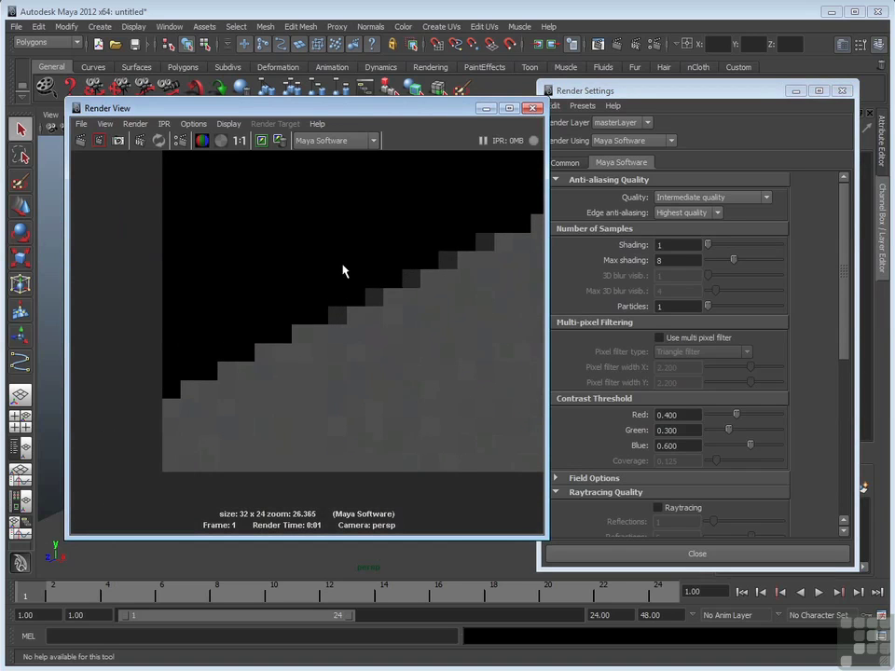
left_click_drag(343, 267, 163, 439)
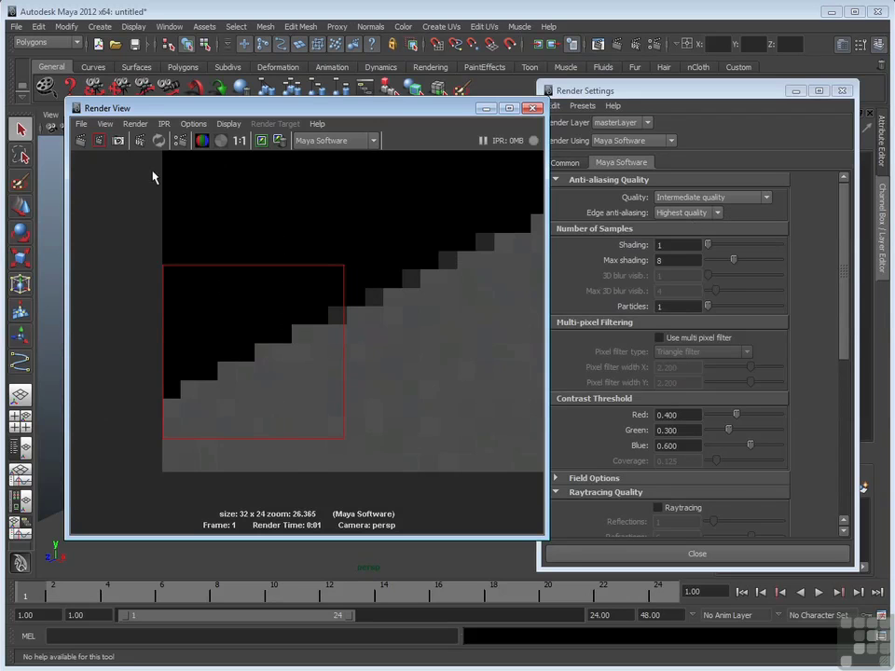
left_click(99, 141)
scroll(364, 316, "up", 5)
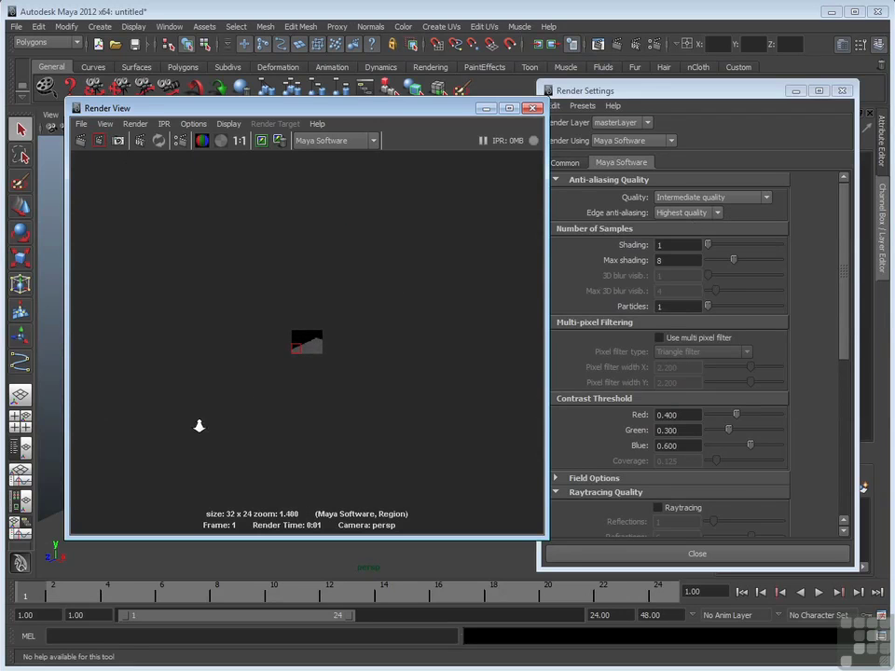
scroll(234, 428, "up", 12)
middle_click_drag(231, 421, 276, 387, "alt")
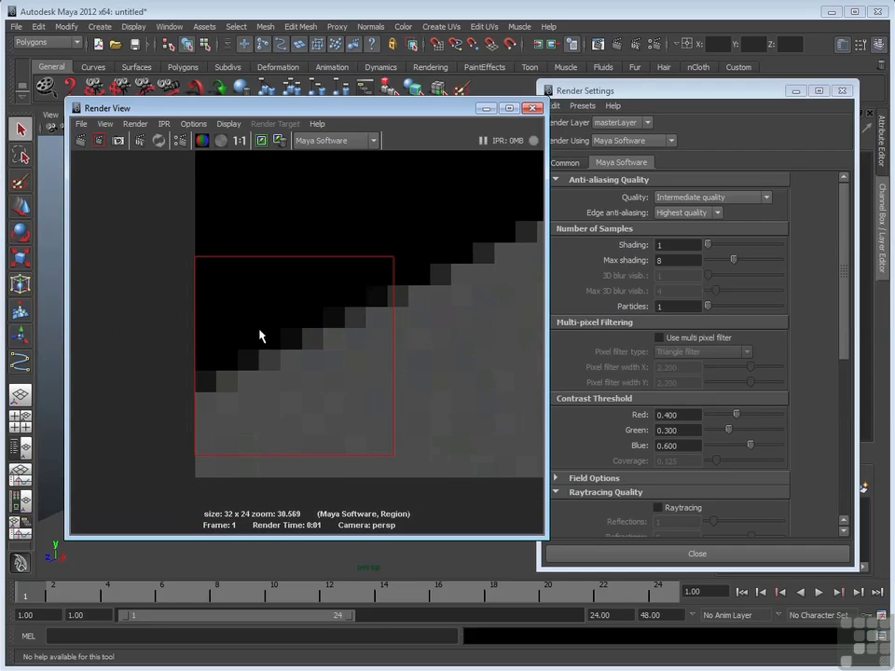
right_click_drag(266, 374, 433, 318, "alt")
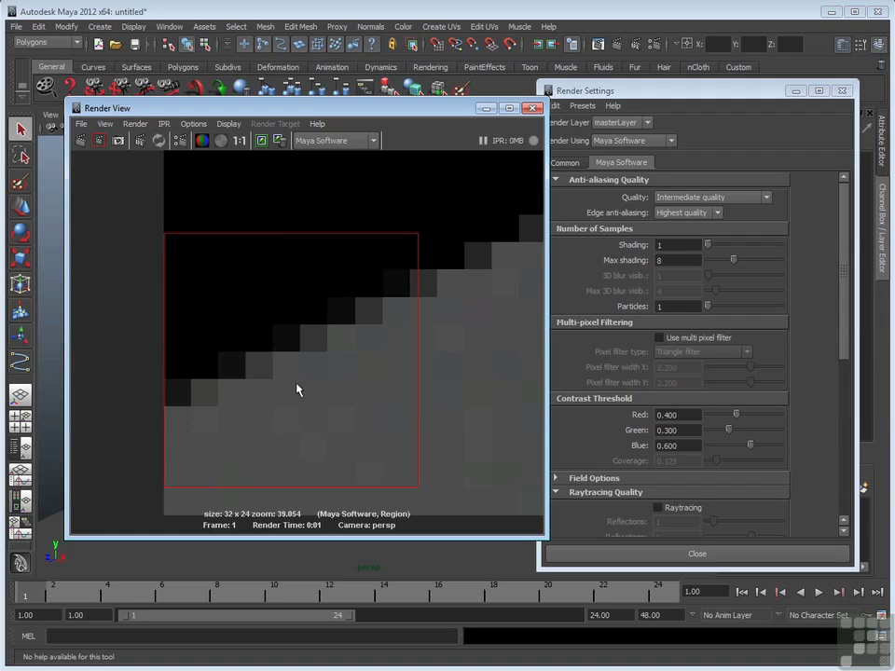
scroll(373, 377, "down", 4)
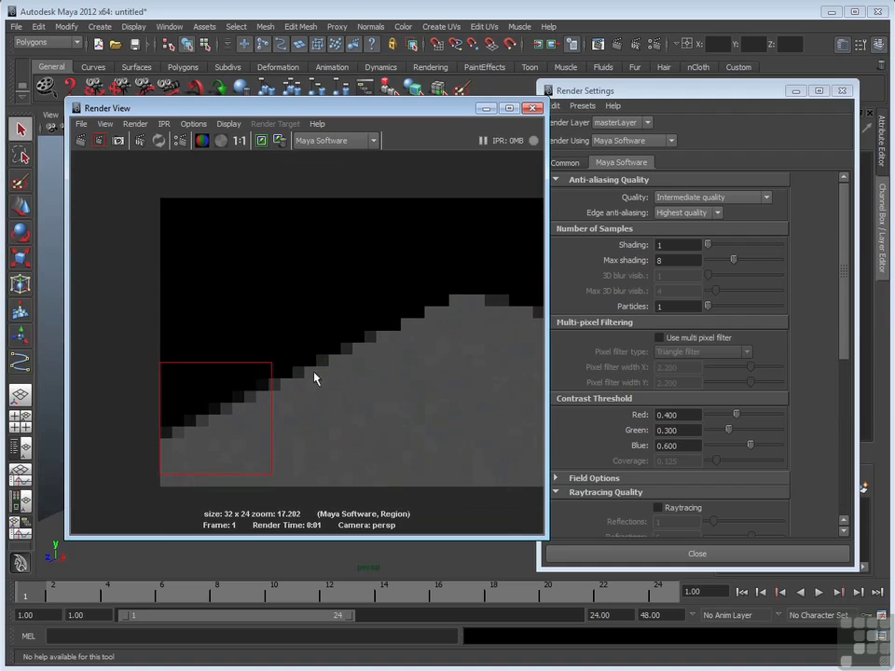
- Show the render at actual size, switch the image size preset to 640x480 and render the full frame
left_click(240, 141)
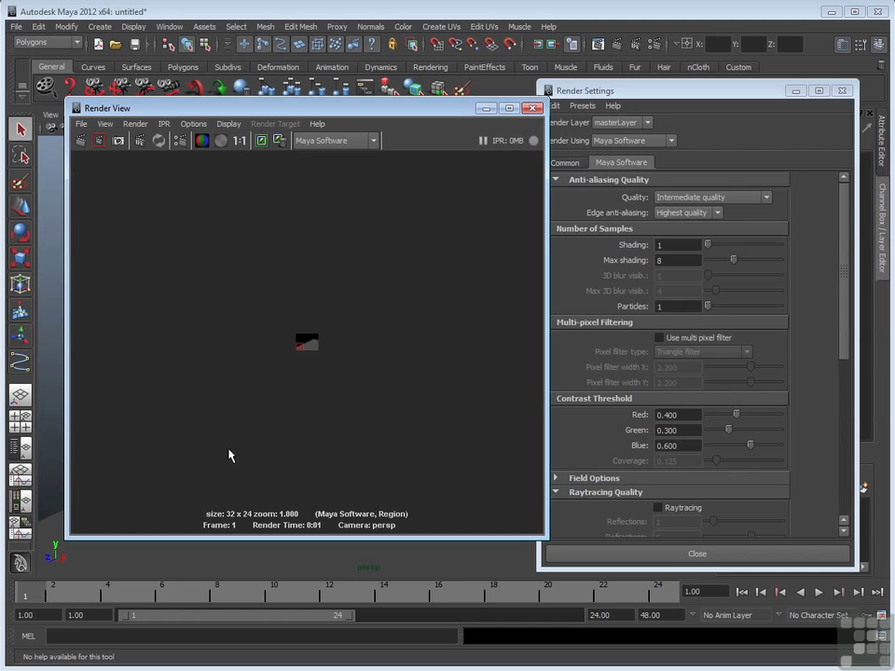
left_click(565, 162)
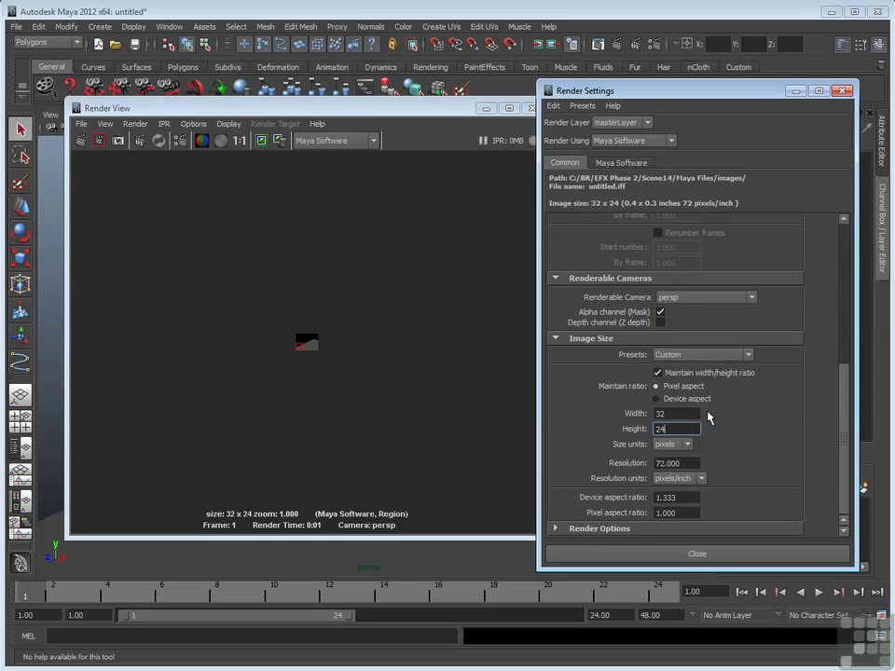
left_click(746, 356)
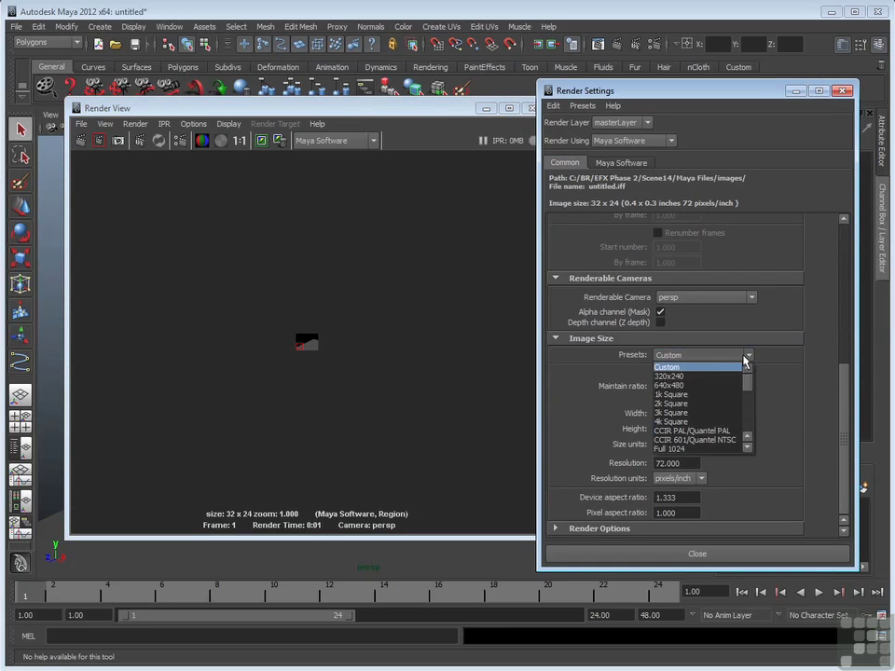
left_click(707, 385)
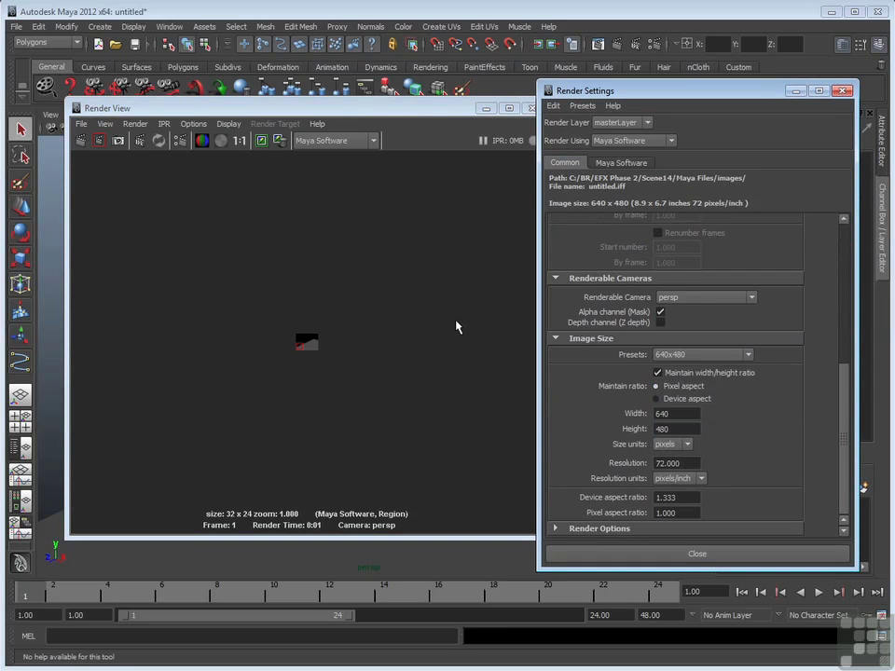
left_click(98, 141)
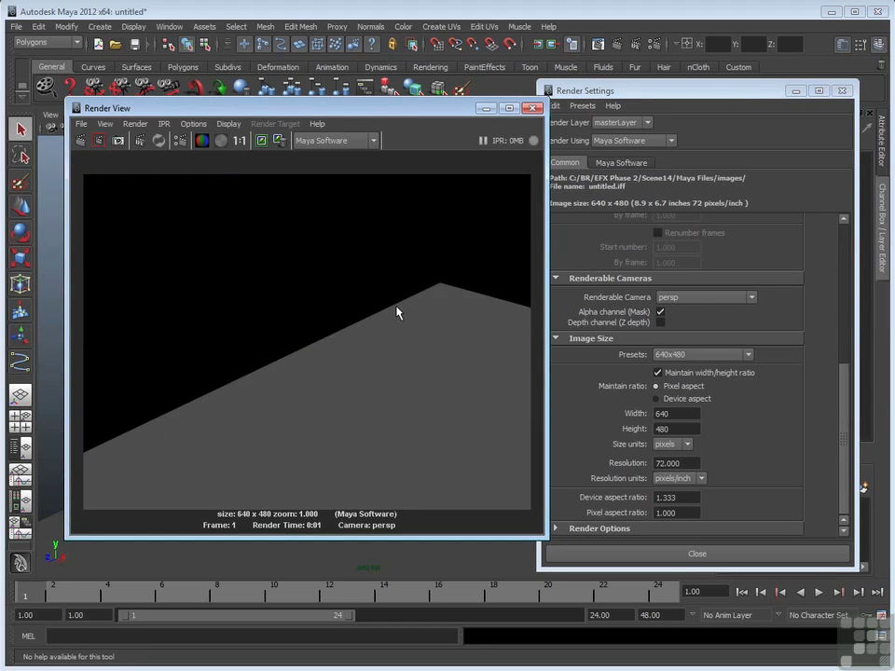
- Set edge anti-aliasing to Low quality and re-render a region across the middle of the plane's edge for close inspection
left_click(621, 163)
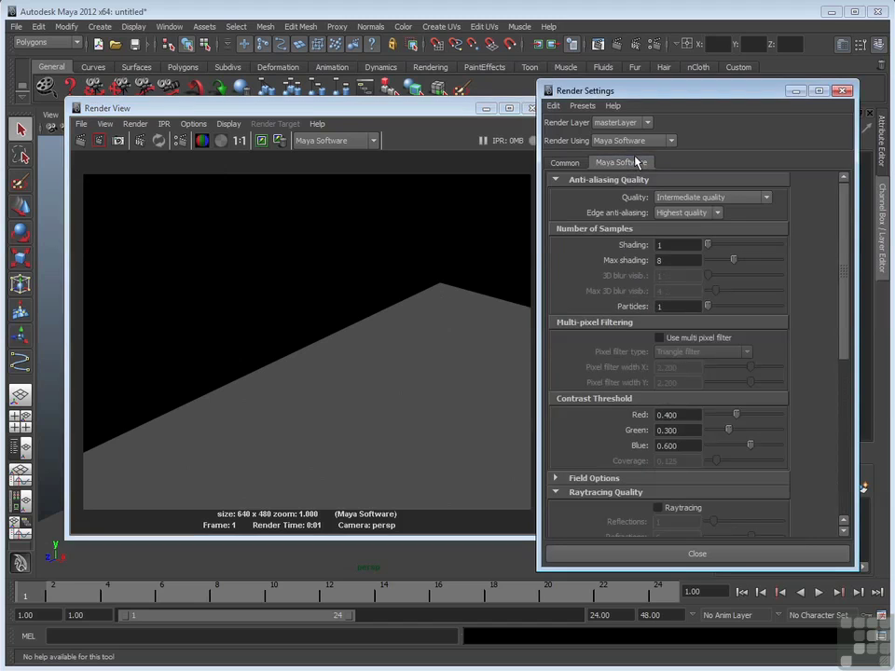
left_click(716, 213)
left_click(712, 226)
left_click_drag(274, 277, 375, 446)
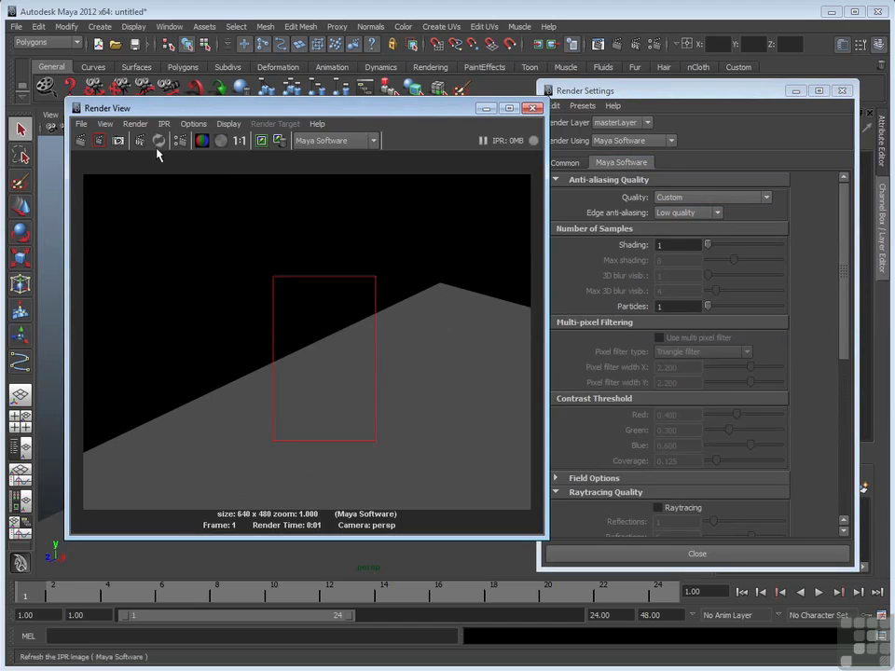
left_click(99, 139)
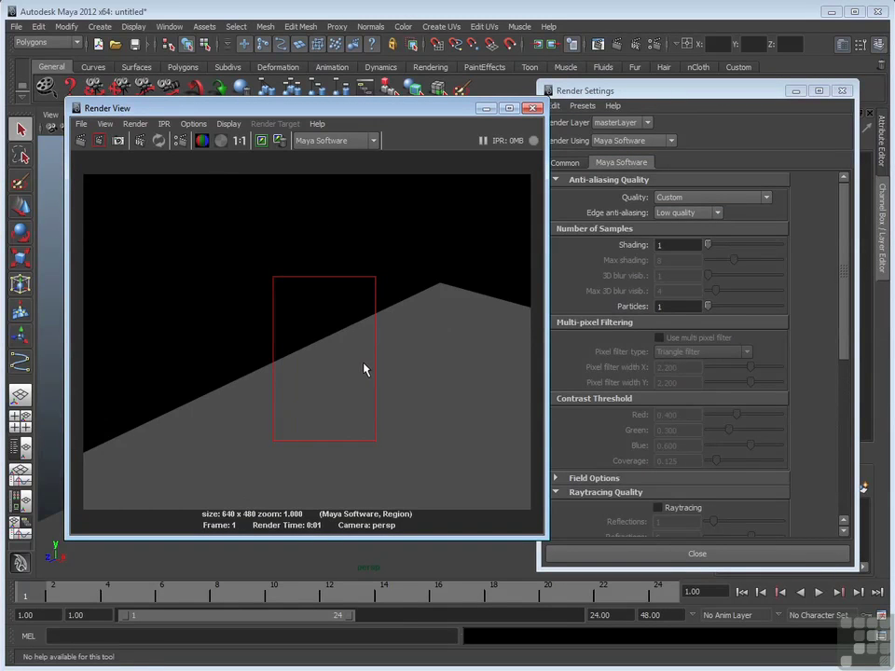
scroll(270, 366, "up", 5)
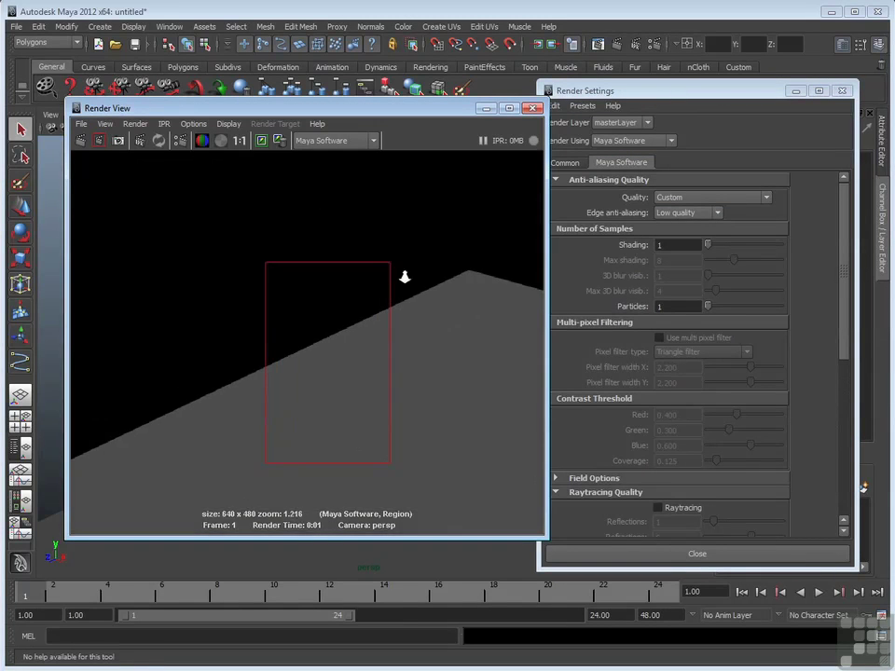
scroll(445, 269, "up", 1)
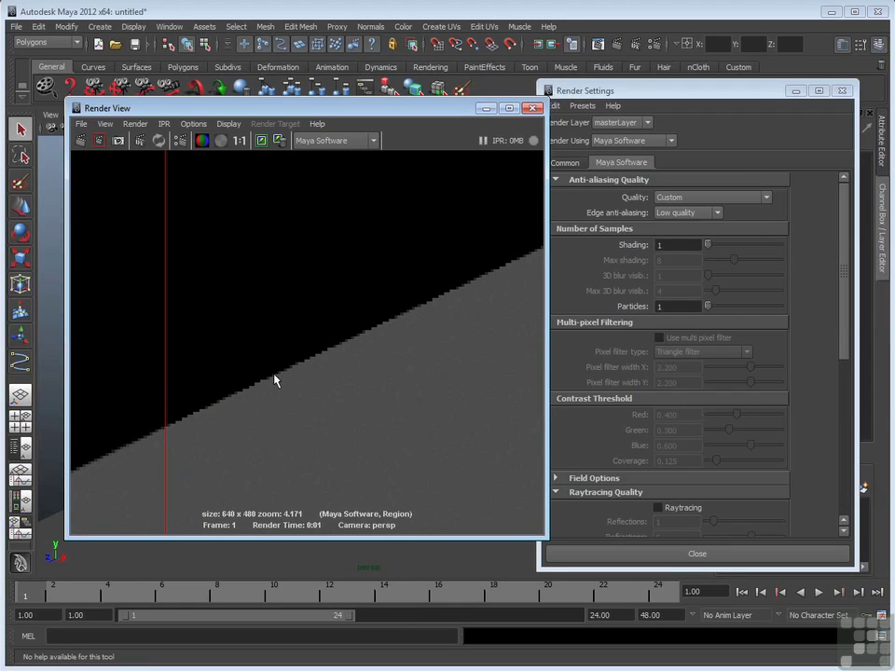
- Inspect the plane's edge along the re-rendered region's boundary up close, and return the render to actual size
middle_click_drag(238, 407, 437, 294, "alt")
scroll(455, 353, "up", 1)
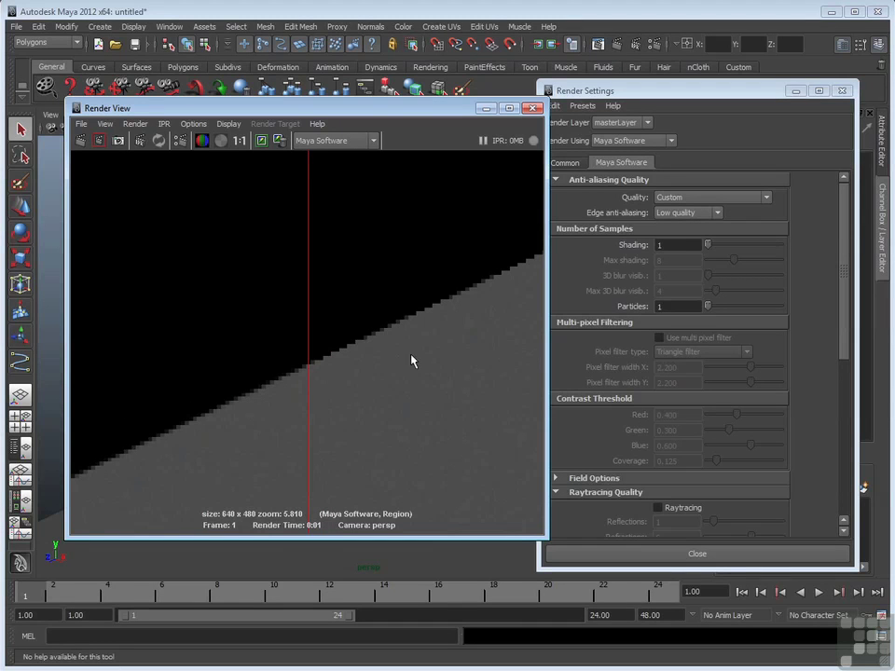
scroll(429, 345, "down", 3)
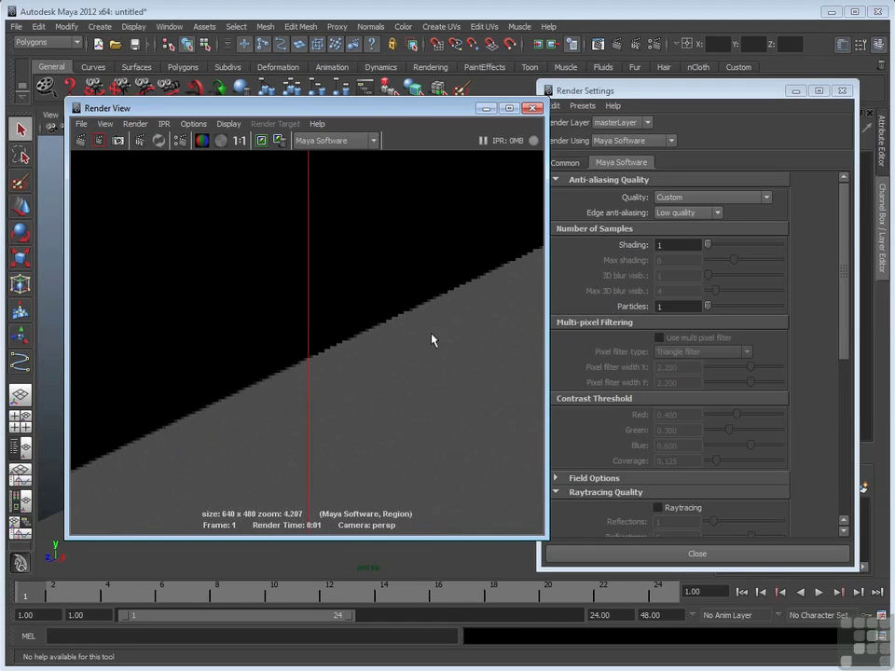
left_click(241, 141)
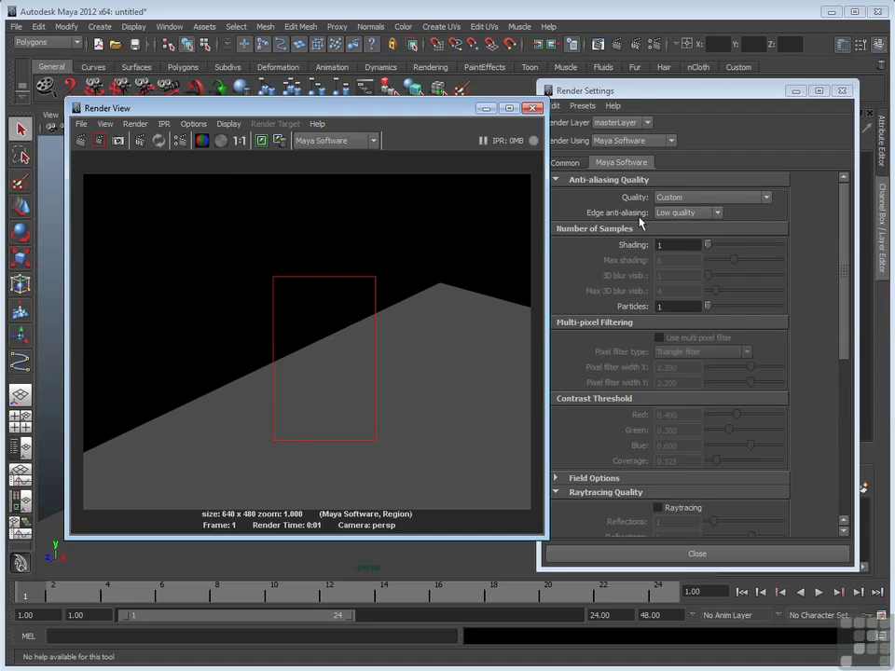
- Switch edge anti-aliasing to Highest quality, back to Low quality, and finally to Highest quality to compare the available sampling settings
left_click(714, 213)
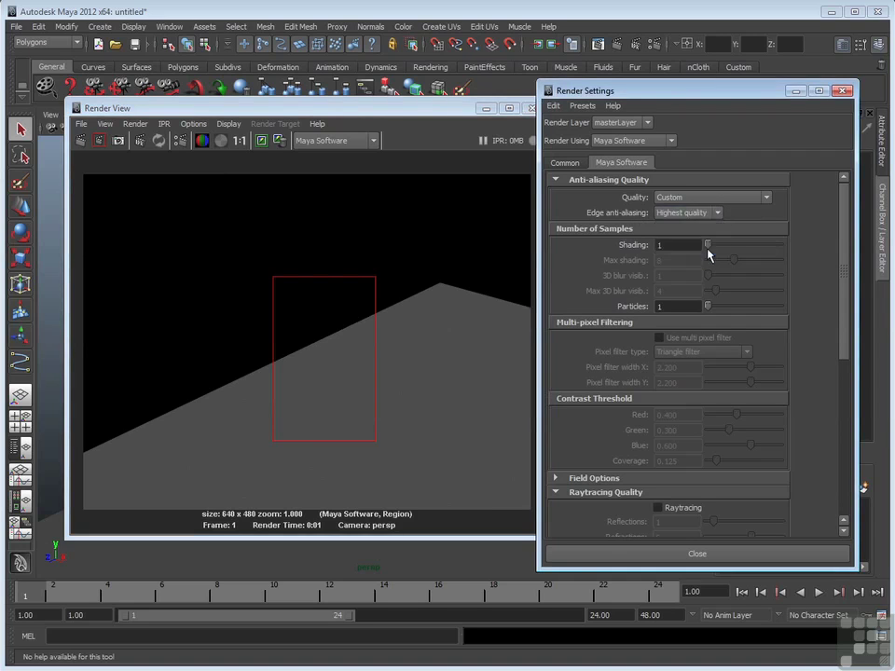
left_click(704, 252)
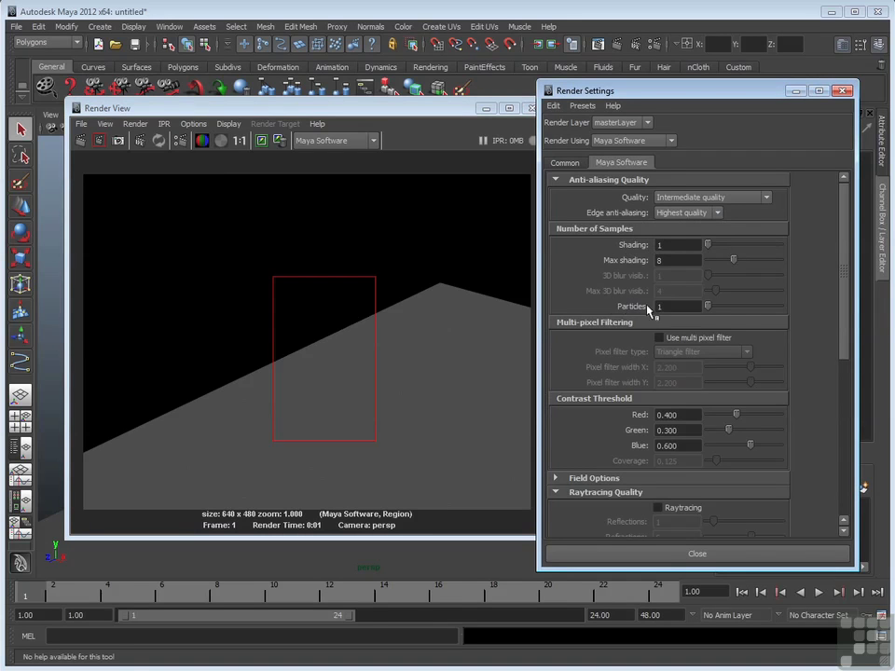
left_click(709, 213)
left_click(708, 226)
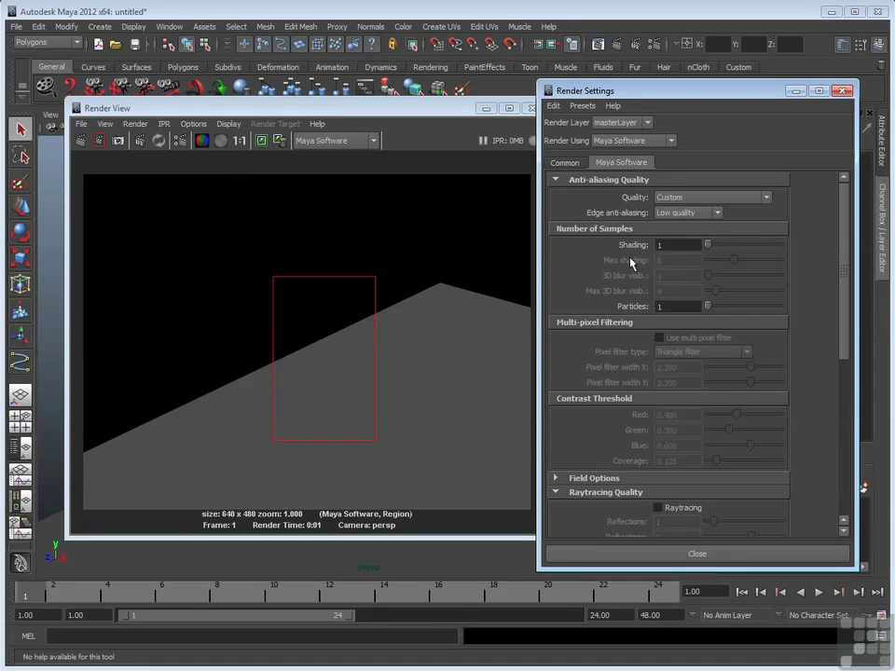
left_click(714, 213)
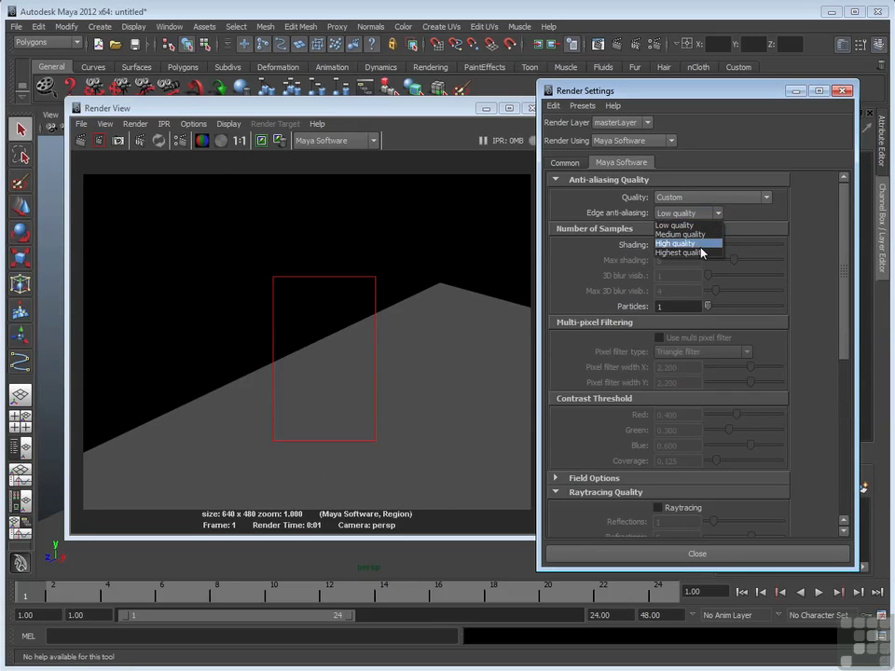
left_click(702, 253)
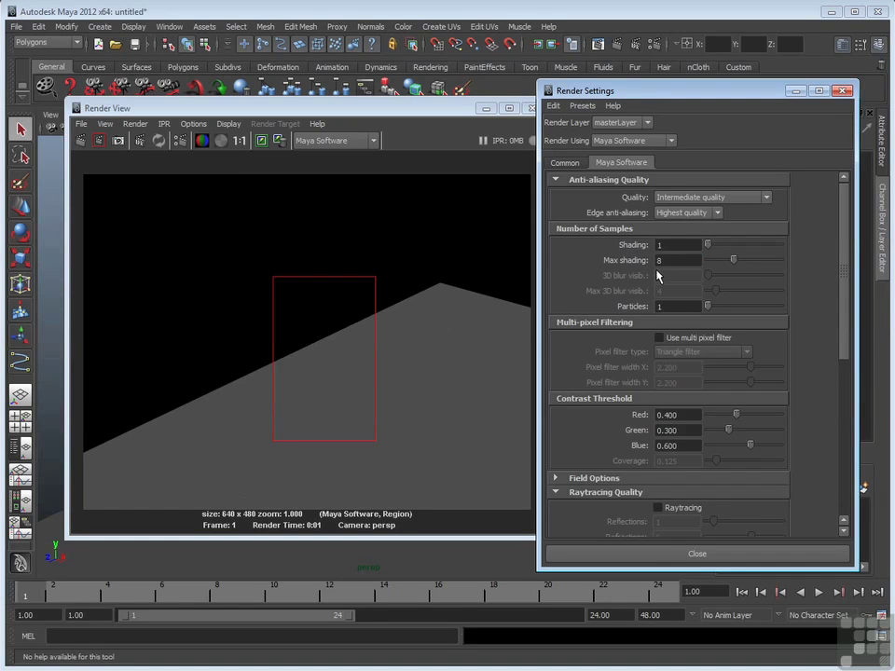
- Set the image size to 32 x 24 pixels and render the full frame, enlarging the result for viewing
left_click(565, 162)
double_click(669, 416)
type("32")
left_click(678, 430)
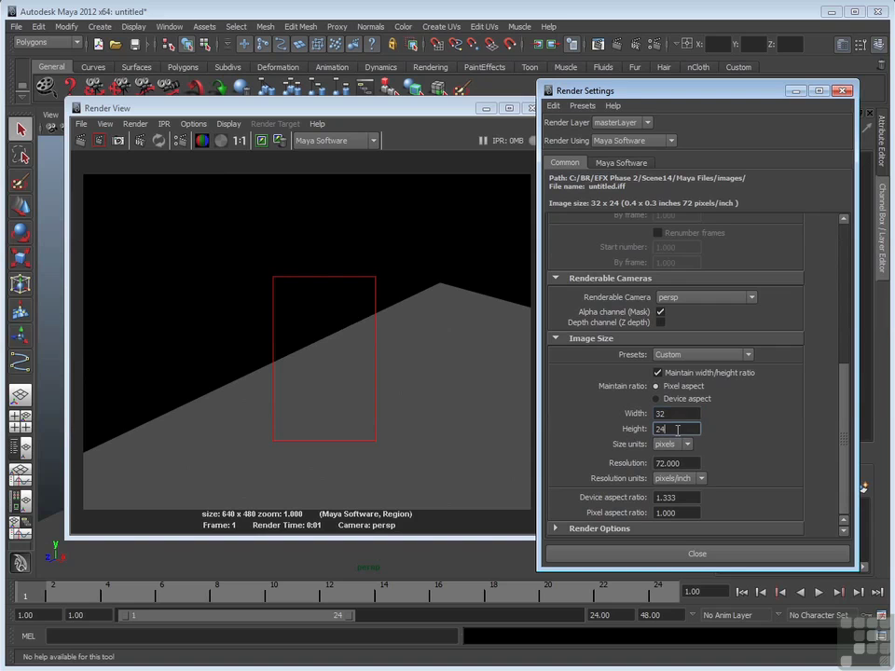
left_click(81, 139)
right_click_drag(325, 363, 326, 412, "alt")
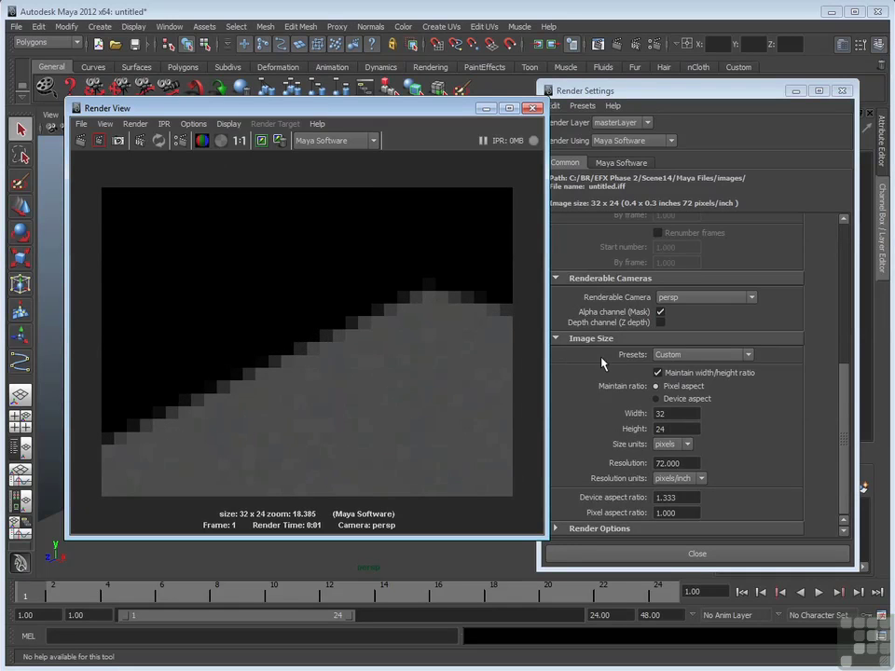
- Examine the shading of individual edge pixels in the 32 x 24 render with the Maya Software quality settings shown alongside
left_click(642, 164)
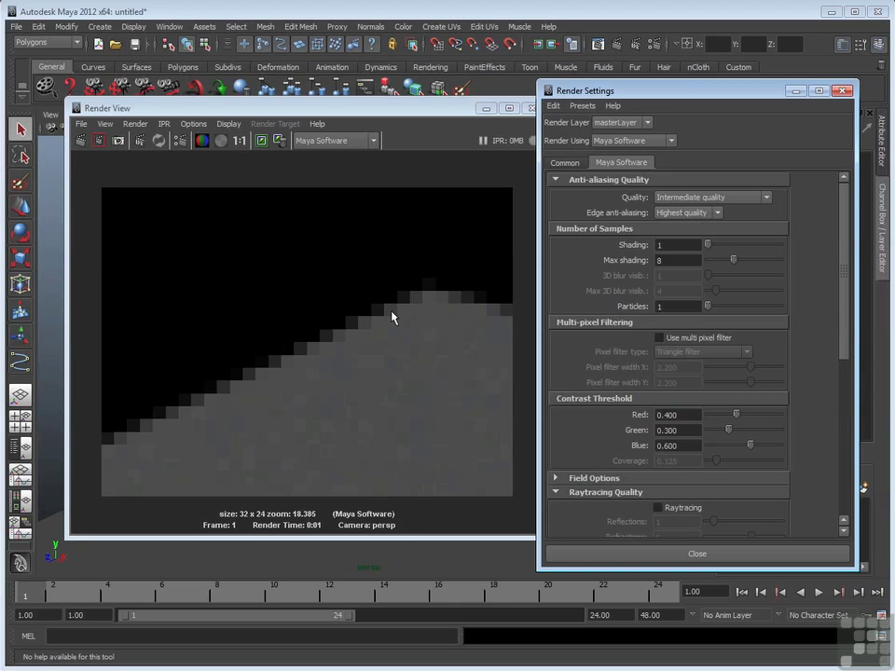
left_click(243, 385)
scroll(243, 385, "up", 9)
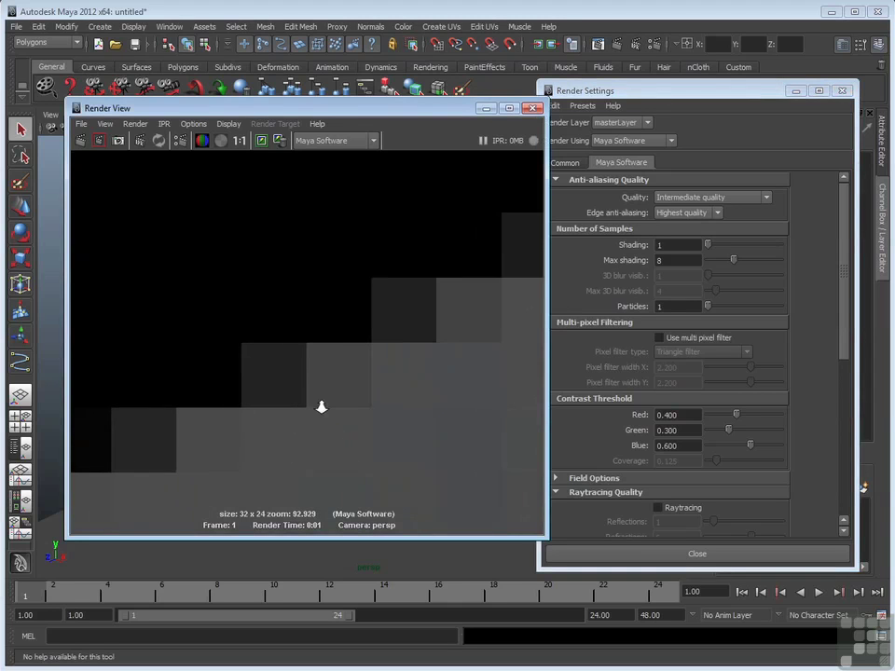
scroll(351, 401, "up", 1)
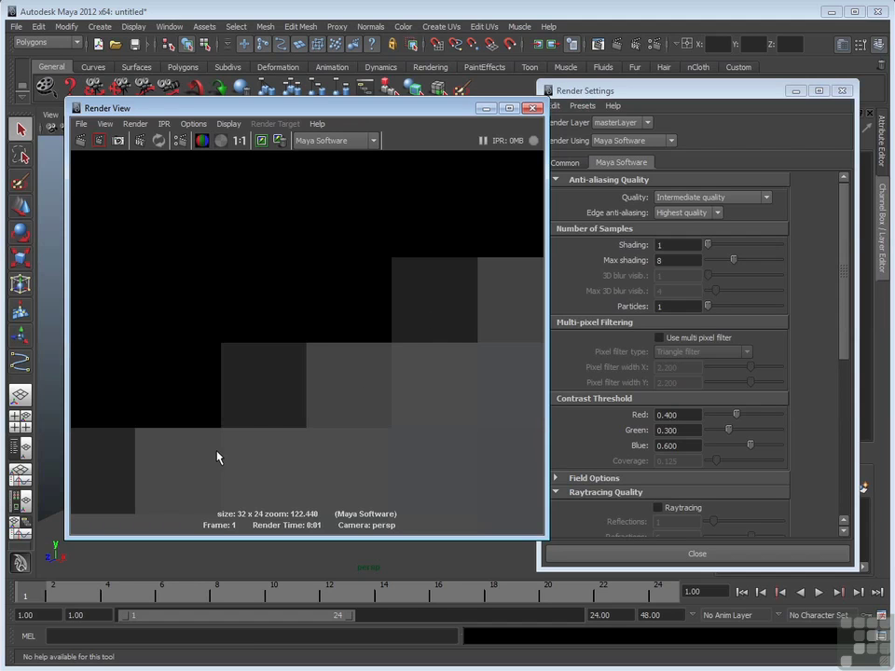
left_click_drag(276, 117, 549, 109)
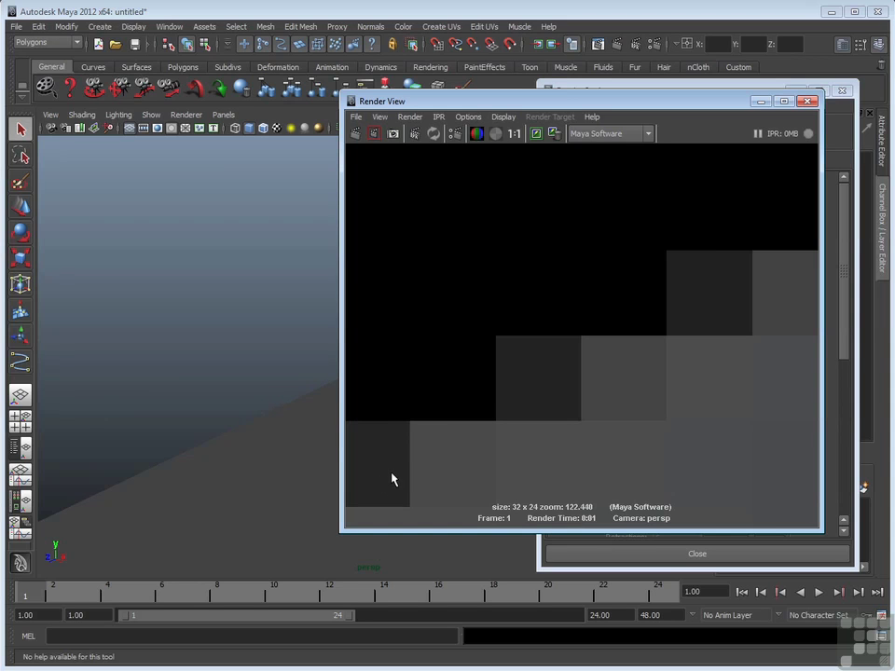
left_click_drag(724, 100, 464, 117)
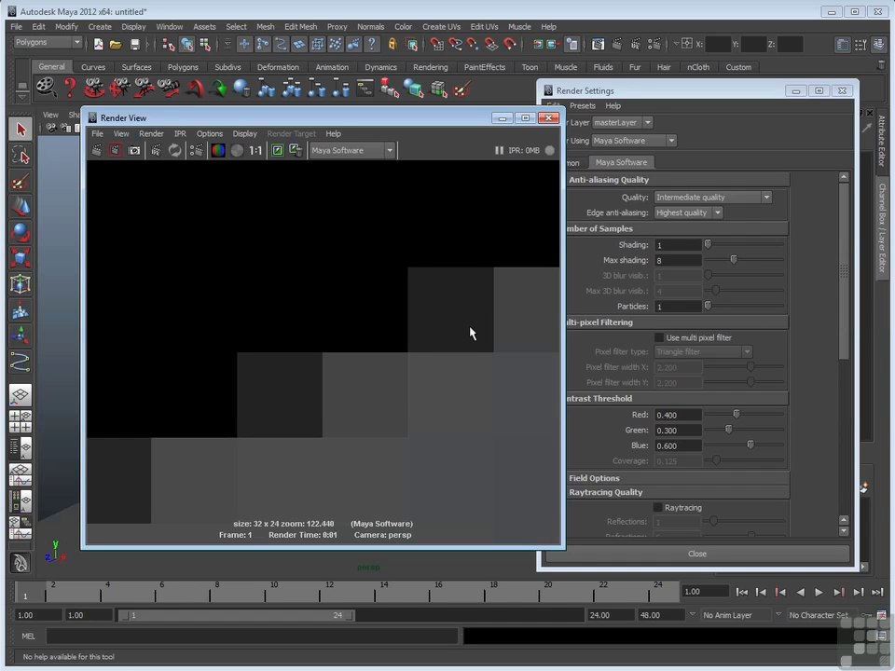
right_click_drag(471, 332, 369, 383, "alt")
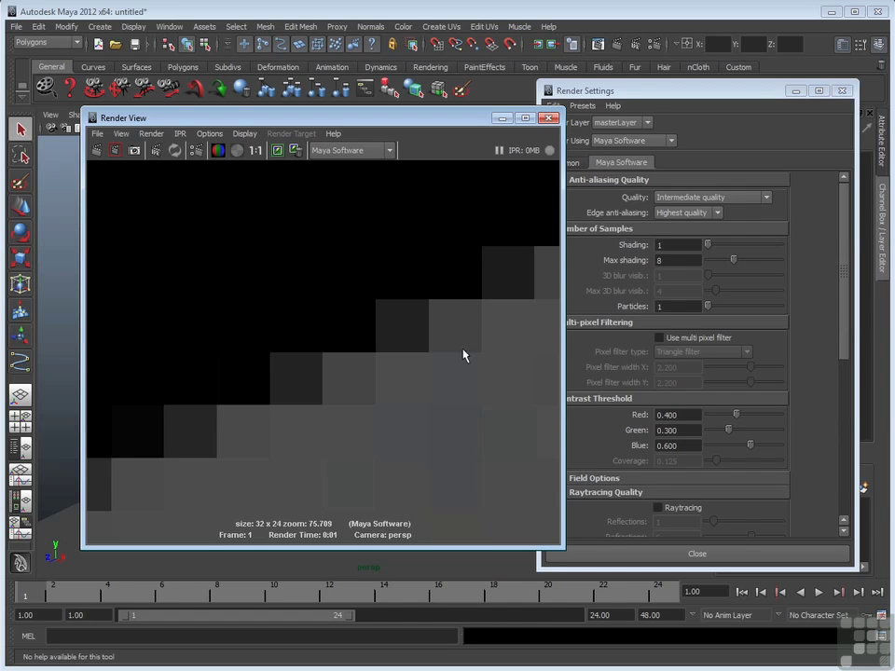
- Set shading samples to 2 and max shading samples to 10, keeping edge anti-aliasing at Highest quality
left_click(724, 214)
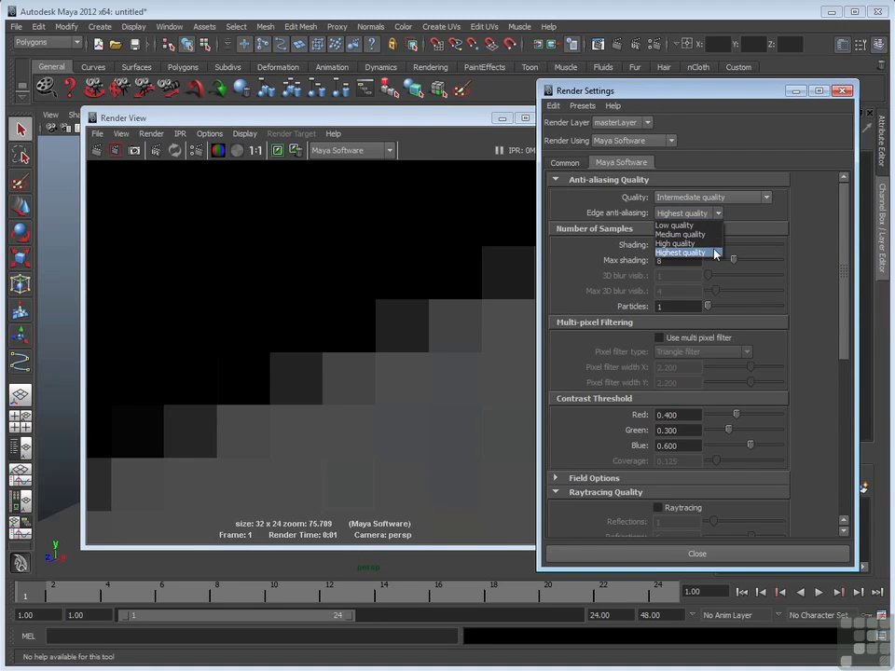
left_click(714, 253)
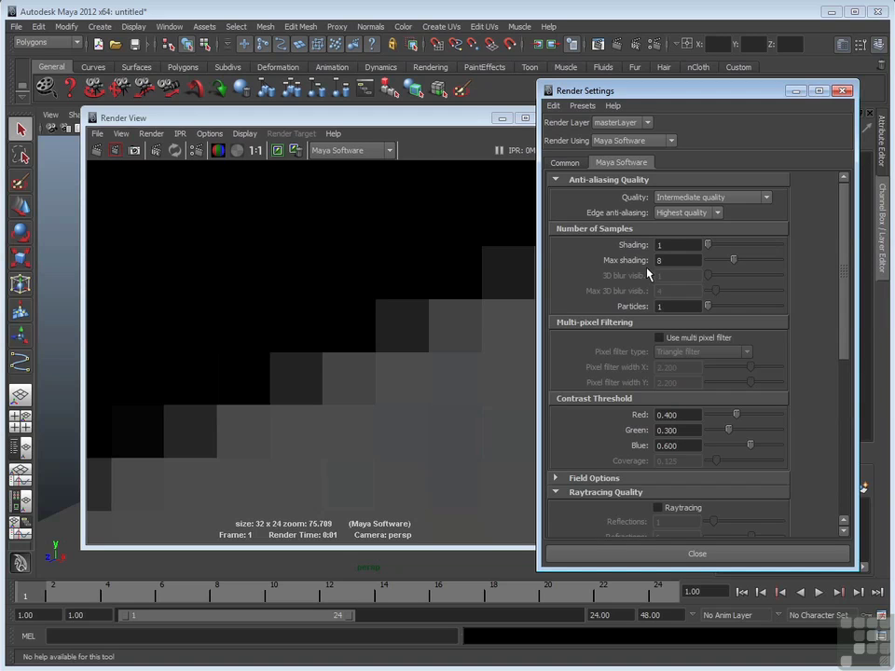
double_click(668, 245)
type("2")
key("Tab")
type("10")
left_click(715, 214)
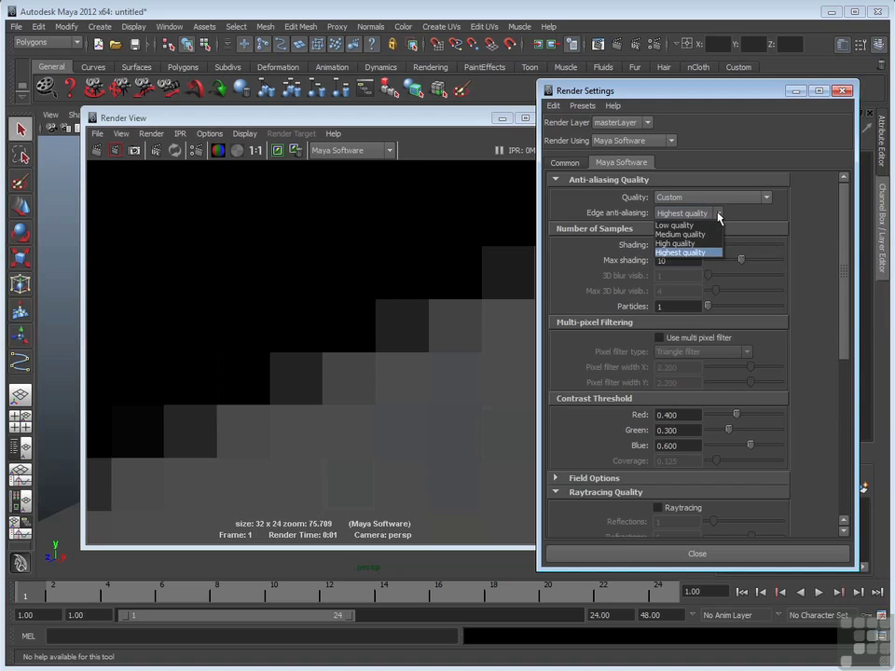
left_click(701, 253)
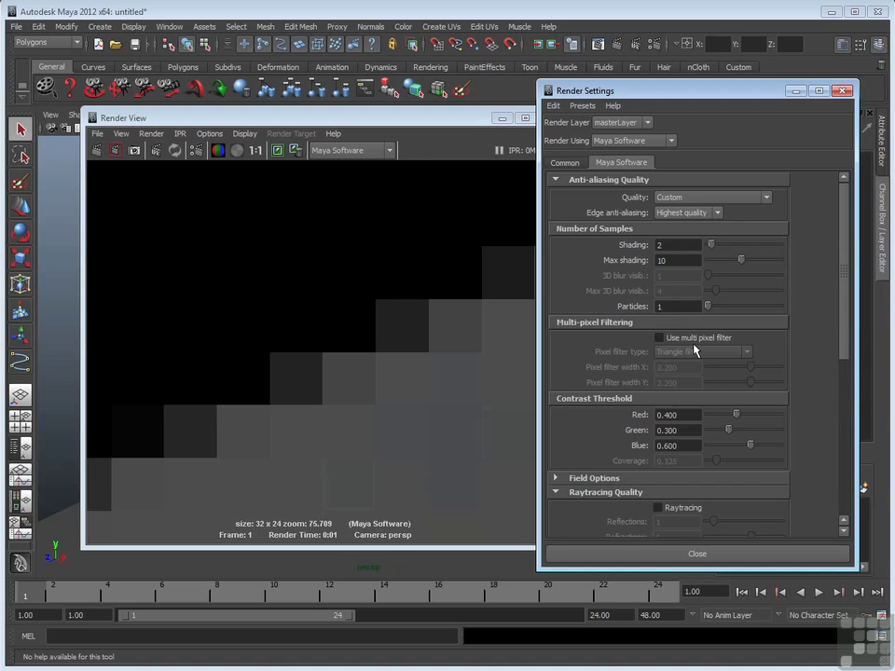
- Enable the multi pixel filter and re-render a region over the plane's edge for close inspection
left_click(659, 339)
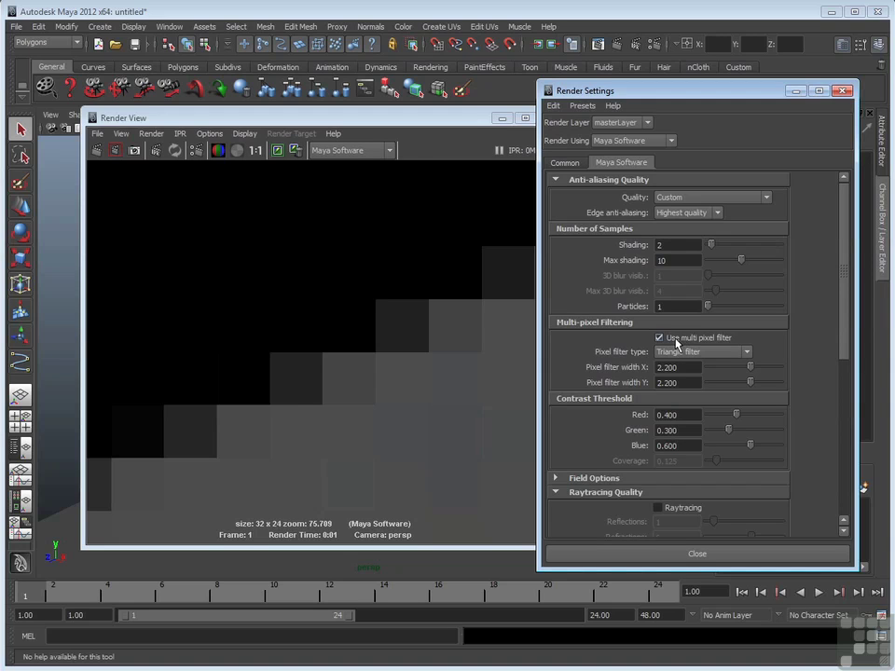
left_click_drag(220, 234, 483, 518)
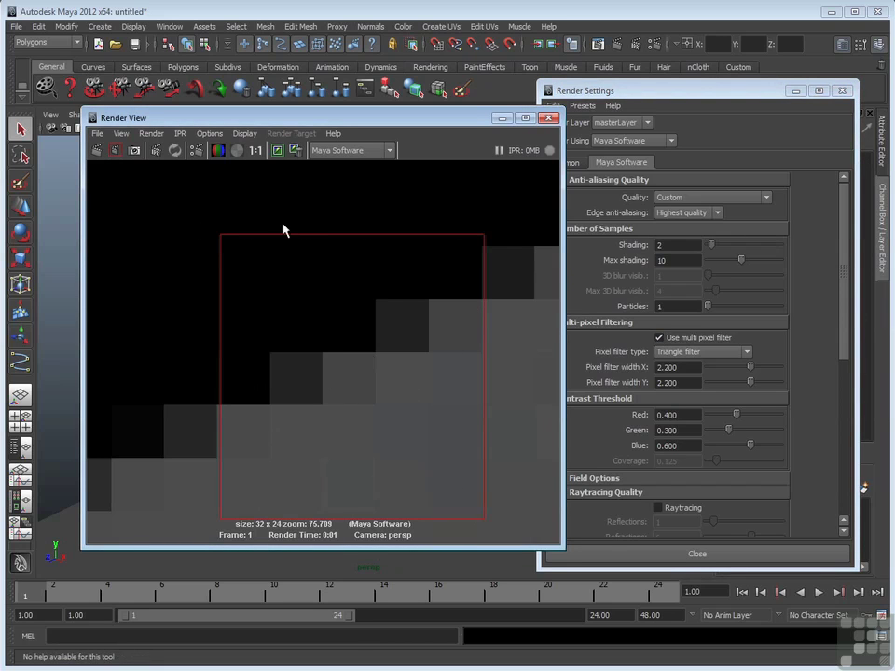
left_click(117, 152)
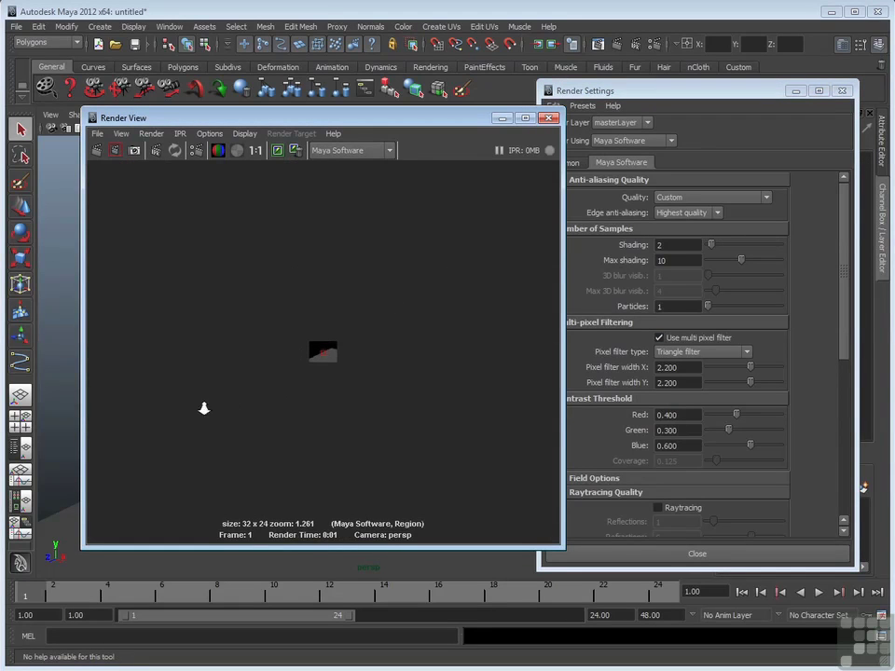
right_click_drag(399, 332, 367, 279, "alt")
left_click(378, 398)
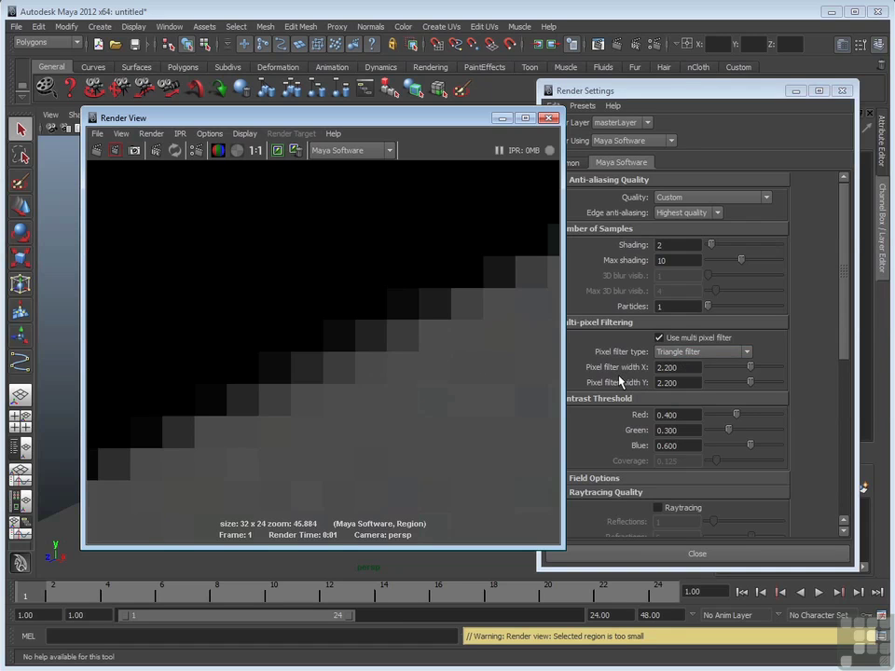
- Set the pixel filter width to 3.000 in X and Y, and re-render a smaller region across the edge to compare the softening
left_click_drag(749, 367, 778, 383)
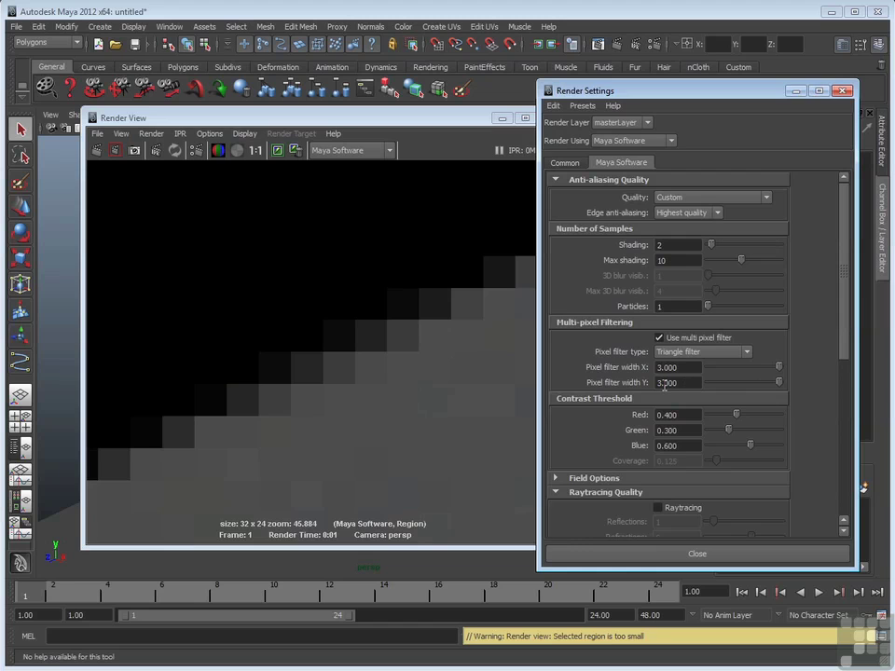
left_click(421, 350)
scroll(239, 296, "down", 2)
left_click_drag(250, 266, 376, 439)
scroll(350, 274, "down", 3)
left_click(254, 150)
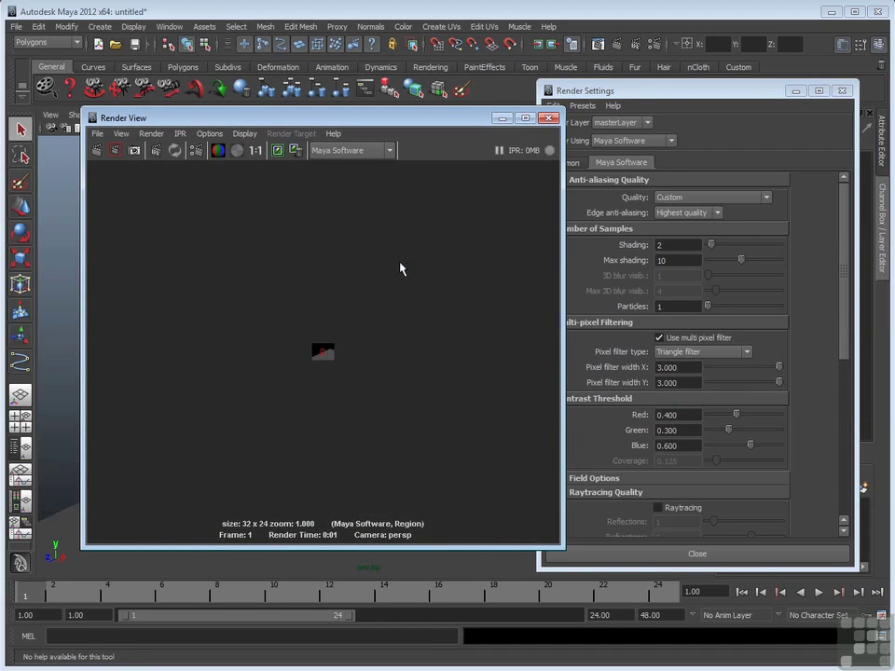
scroll(401, 269, "up", 8)
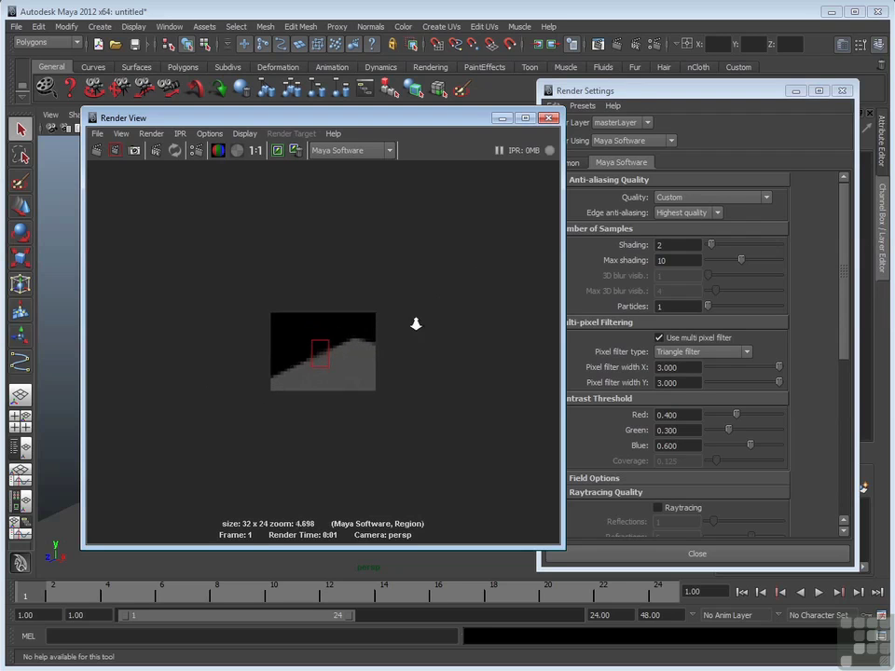
scroll(236, 425, "up", 6)
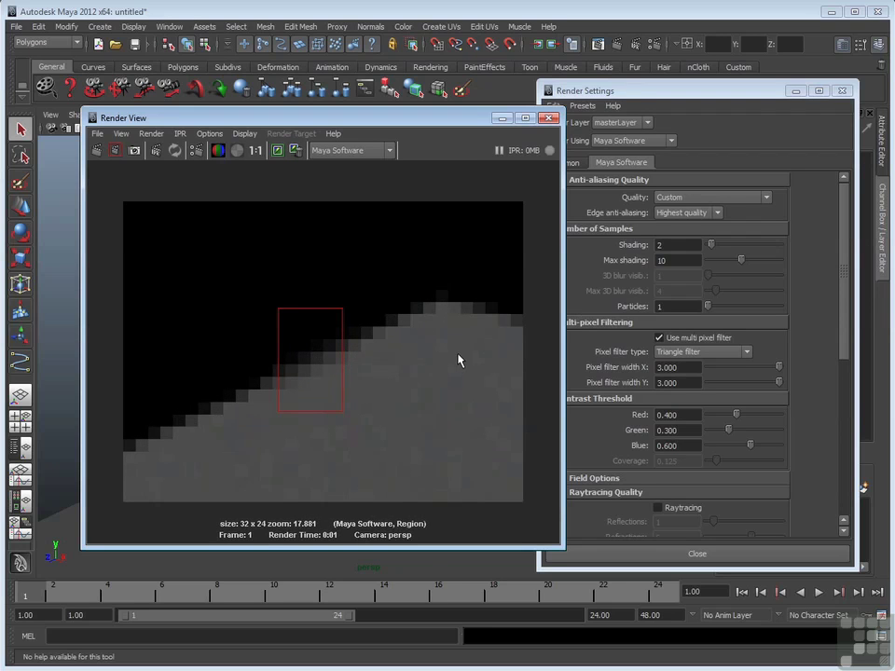
left_click(382, 400)
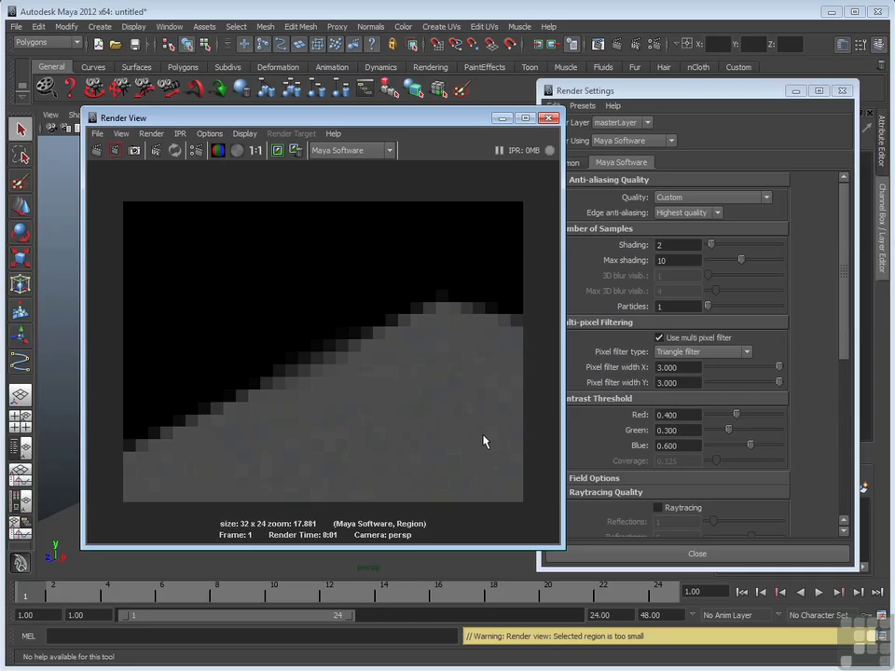
- Apply the Production quality anti-aliasing preset and turn off its multi pixel filter
left_click(662, 339)
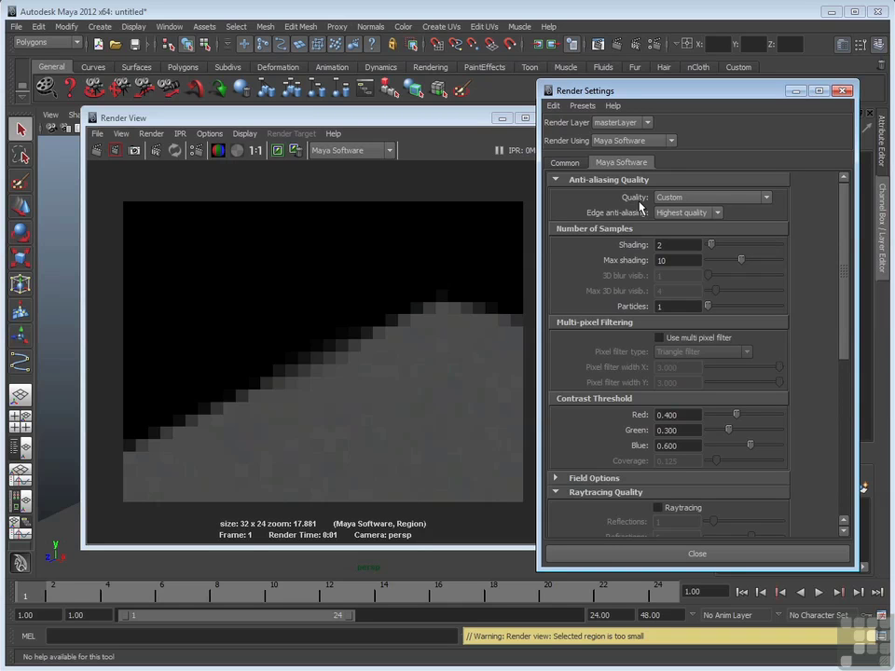
left_click(767, 198)
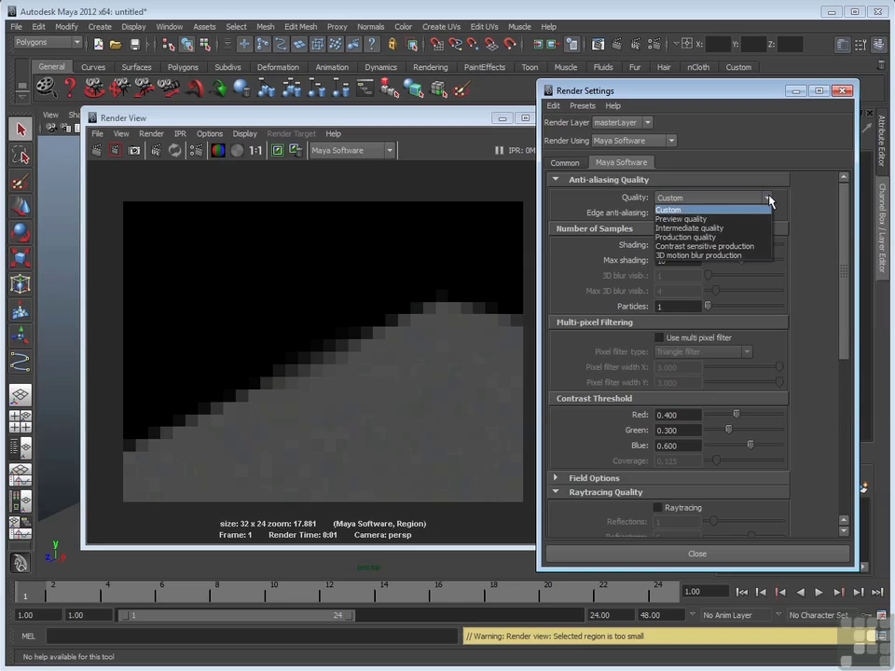
left_click(730, 237)
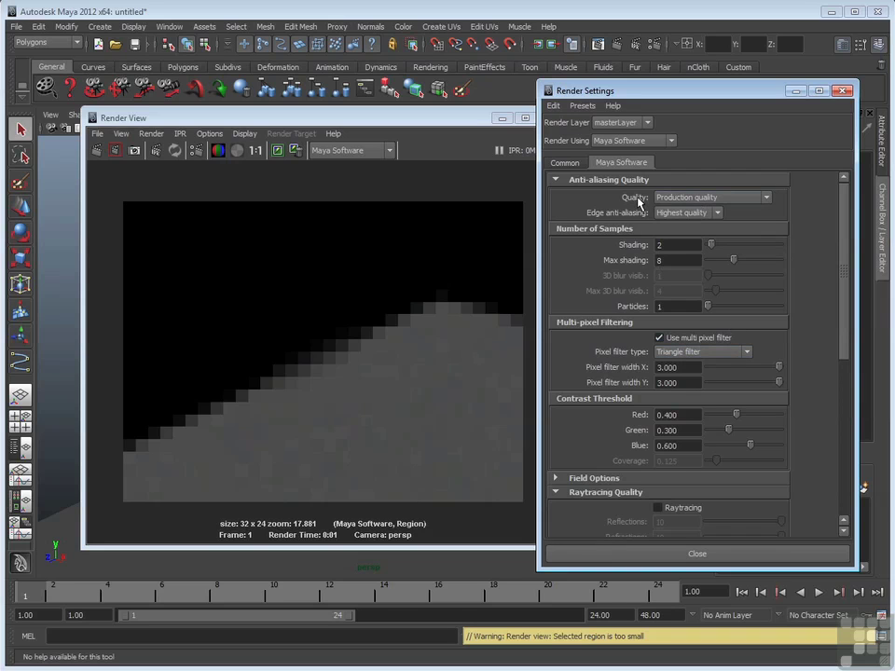
left_click(660, 338)
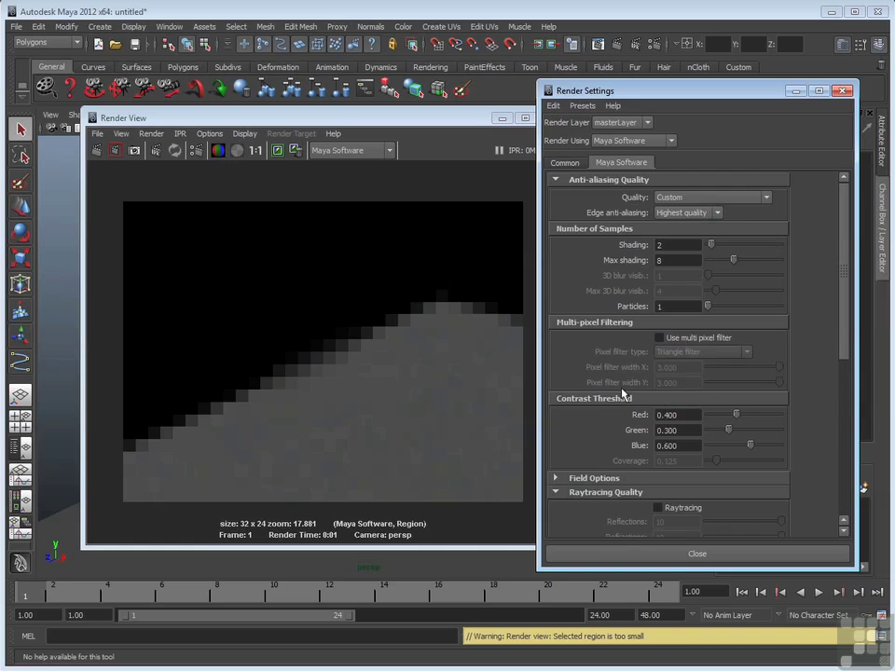